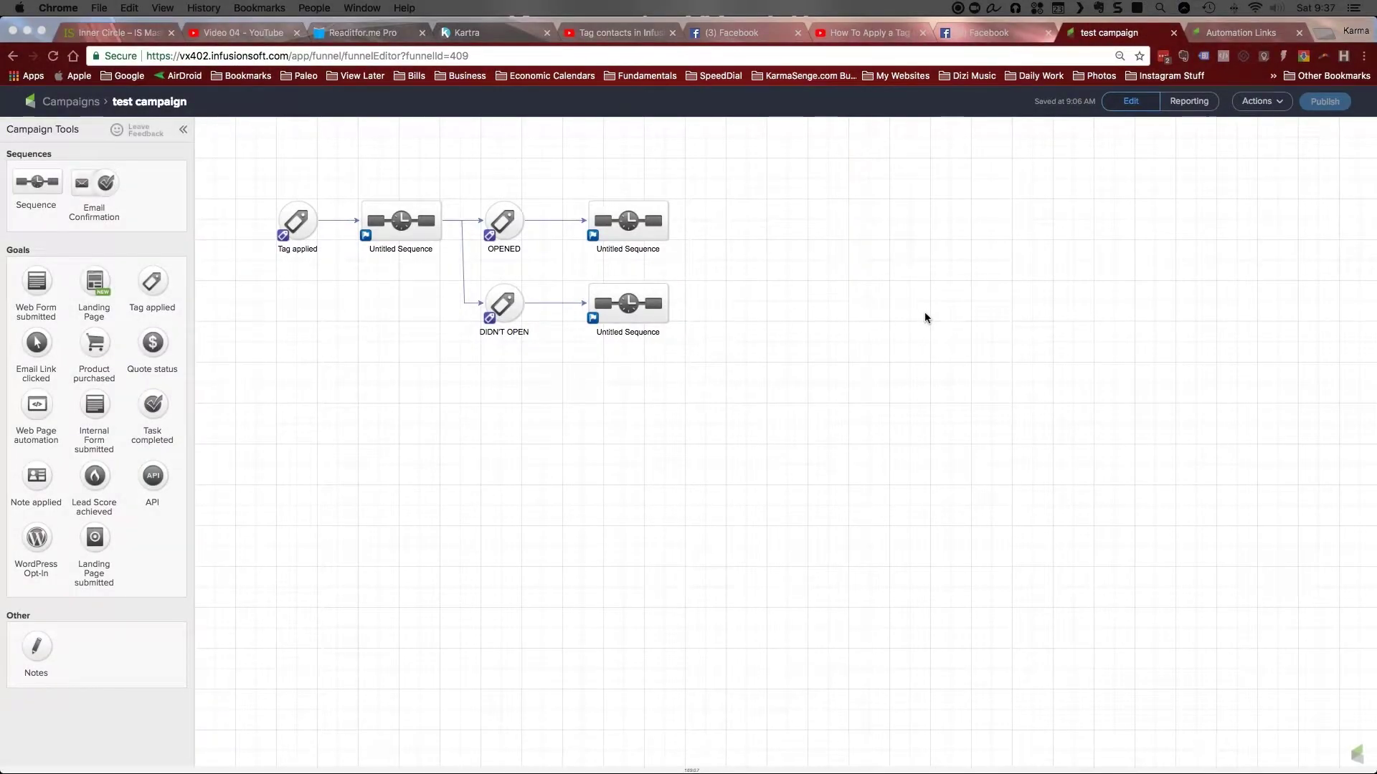
Open the first sequence to review its steps, then return to the test campaign map
{"action": "left_click", "coordinate": [923, 315]}
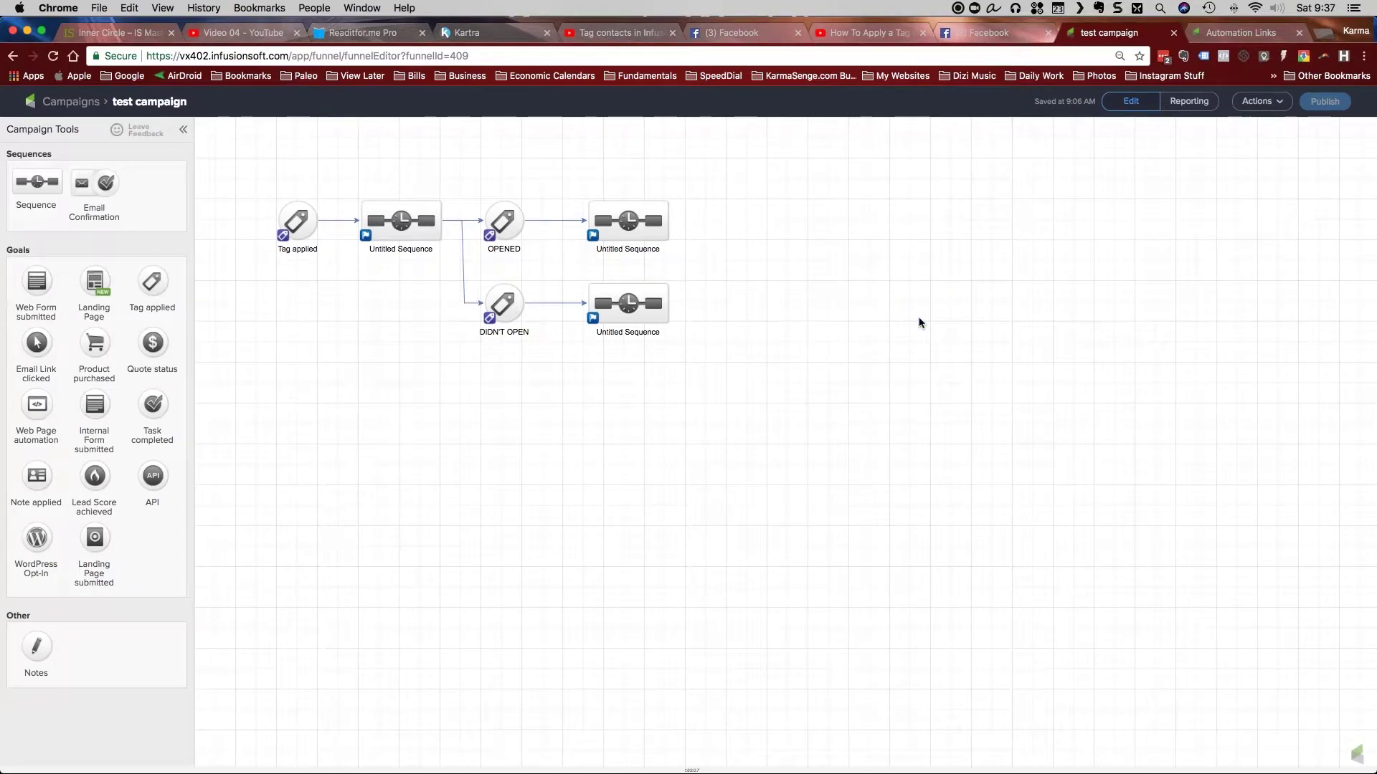
{"action": "left_click", "coordinate": [864, 321]}
{"action": "double_click", "coordinate": [370, 228]}
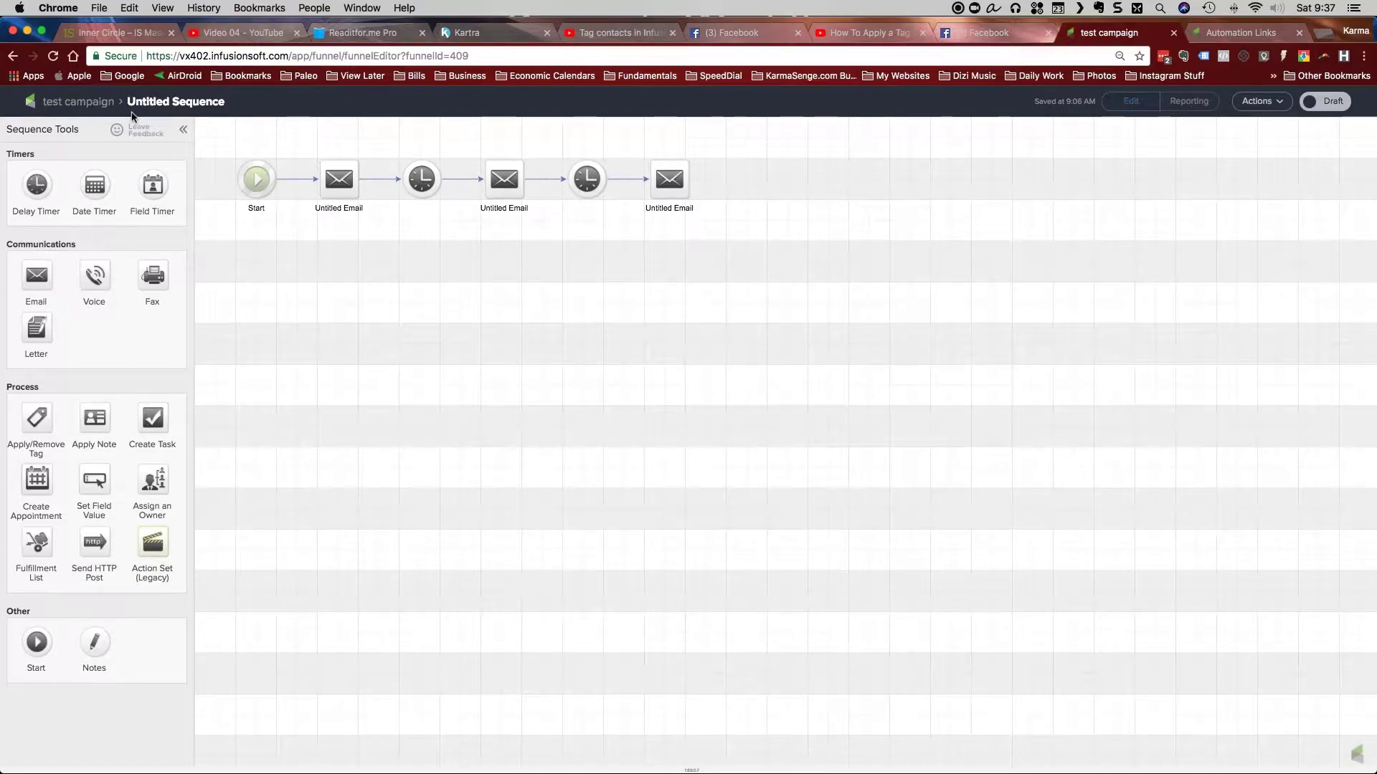
{"action": "left_click", "coordinate": [87, 106]}
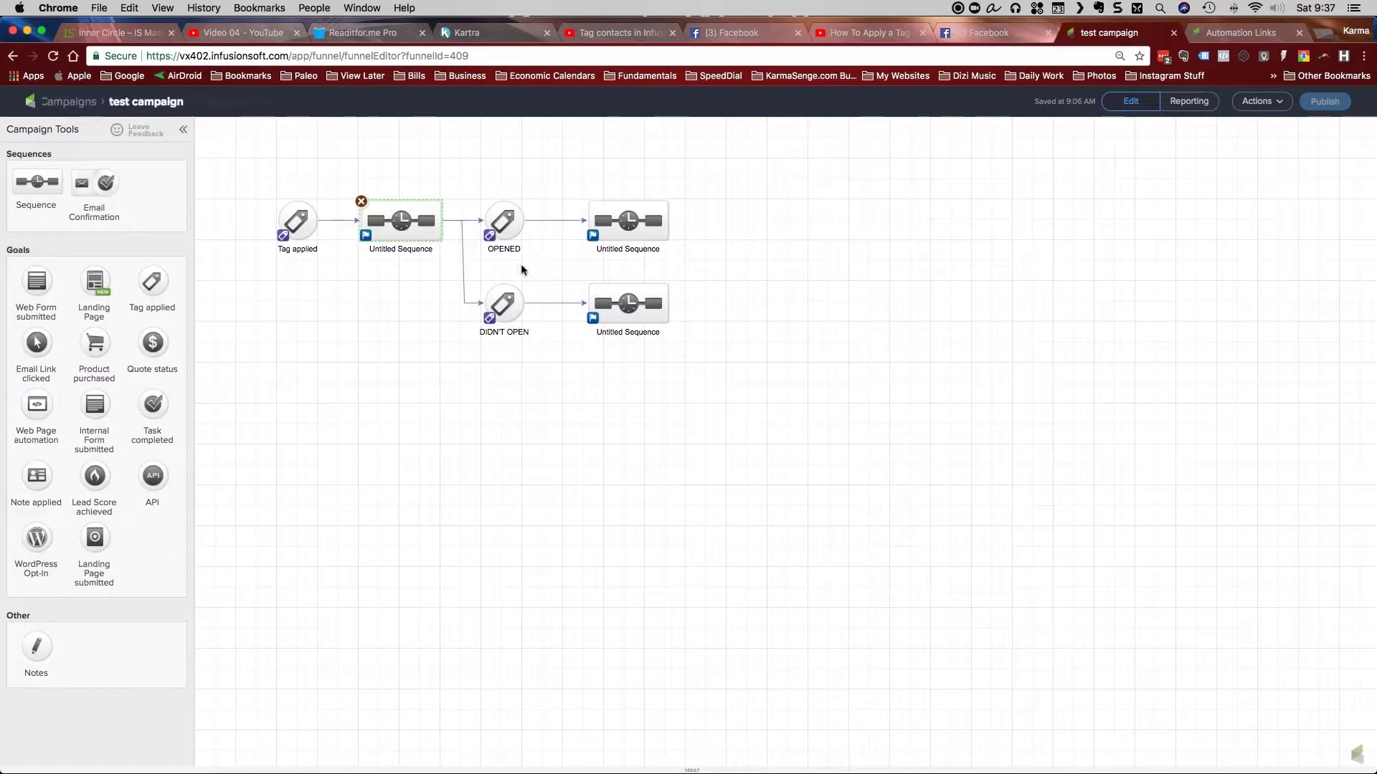
{"action": "left_click", "coordinate": [437, 153]}
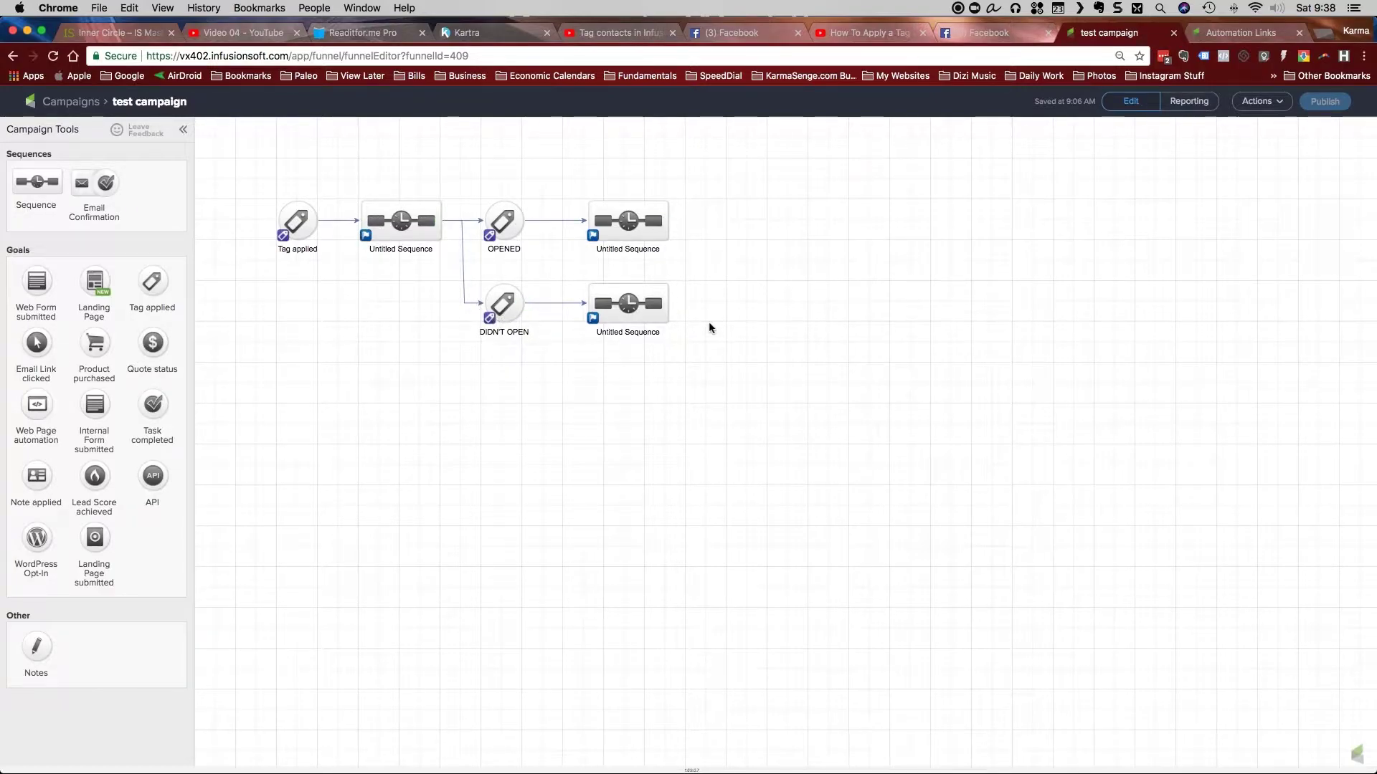
{"action": "left_click", "coordinate": [753, 335]}
Bring up the Automation Links settings page and scroll down to the Automation Link section
{"action": "left_click", "coordinate": [1231, 38]}
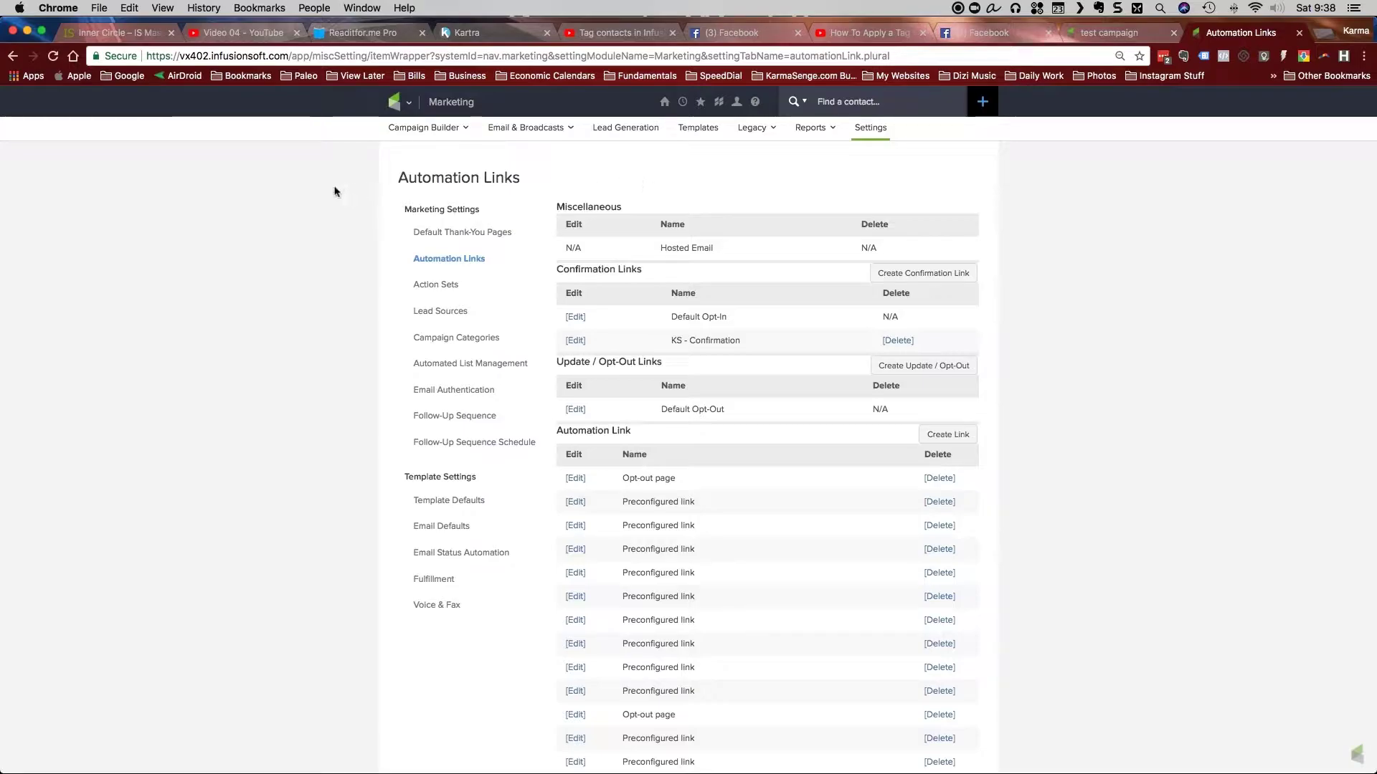
{"action": "mouse_move", "coordinate": [393, 104]}
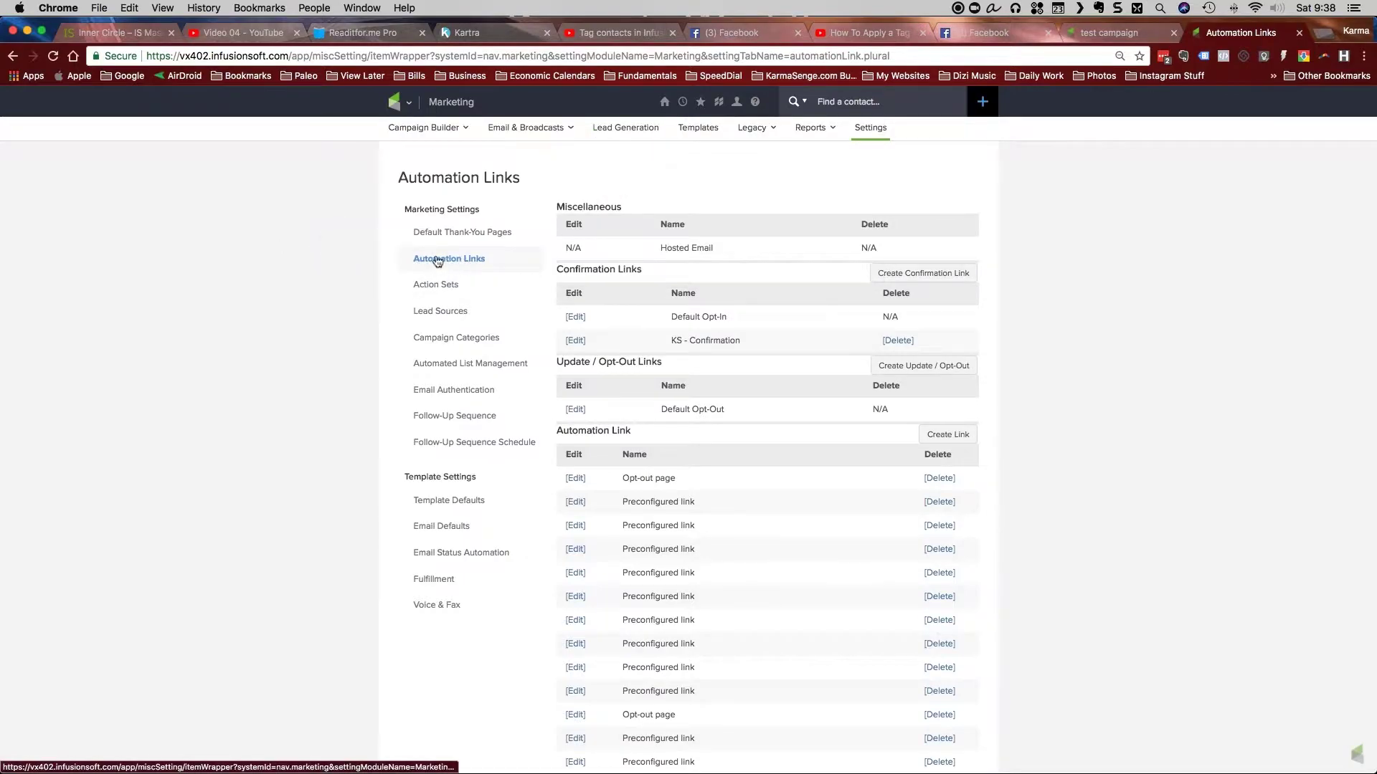
{"action": "left_click", "coordinate": [328, 247]}
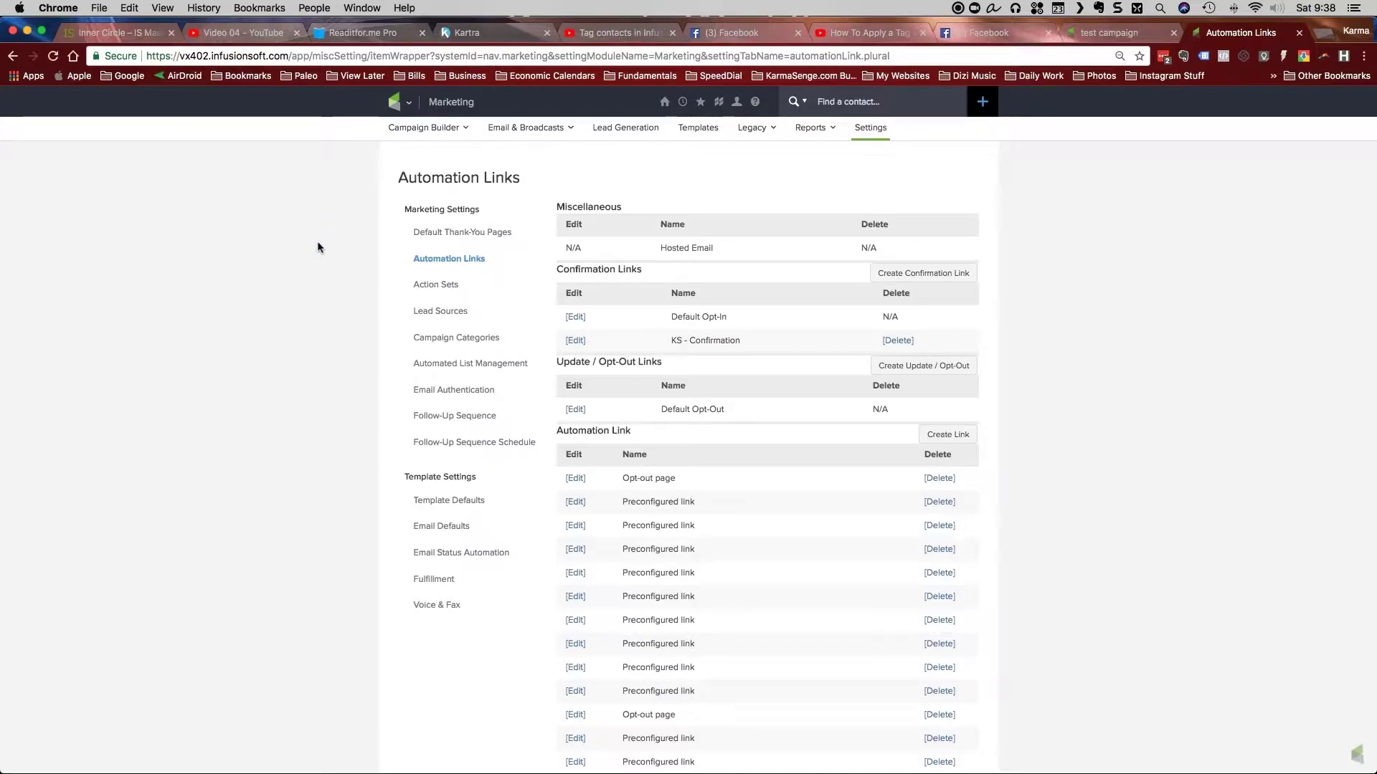
{"action": "triple_click", "coordinate": [647, 435]}
{"action": "left_click", "coordinate": [646, 437]}
{"action": "mouse_move", "coordinate": [1371, 90]}
{"action": "left_mouse_down"}
{"action": "mouse_move", "coordinate": [1371, 681]}
{"action": "mouse_move", "coordinate": [1372, 66]}
{"action": "left_mouse_up"}
{"action": "left_click", "coordinate": [1207, 351]}
Start a new automation link, clear its default 'Unknown' name, and check the campaign id 409
{"action": "left_click", "coordinate": [948, 436]}
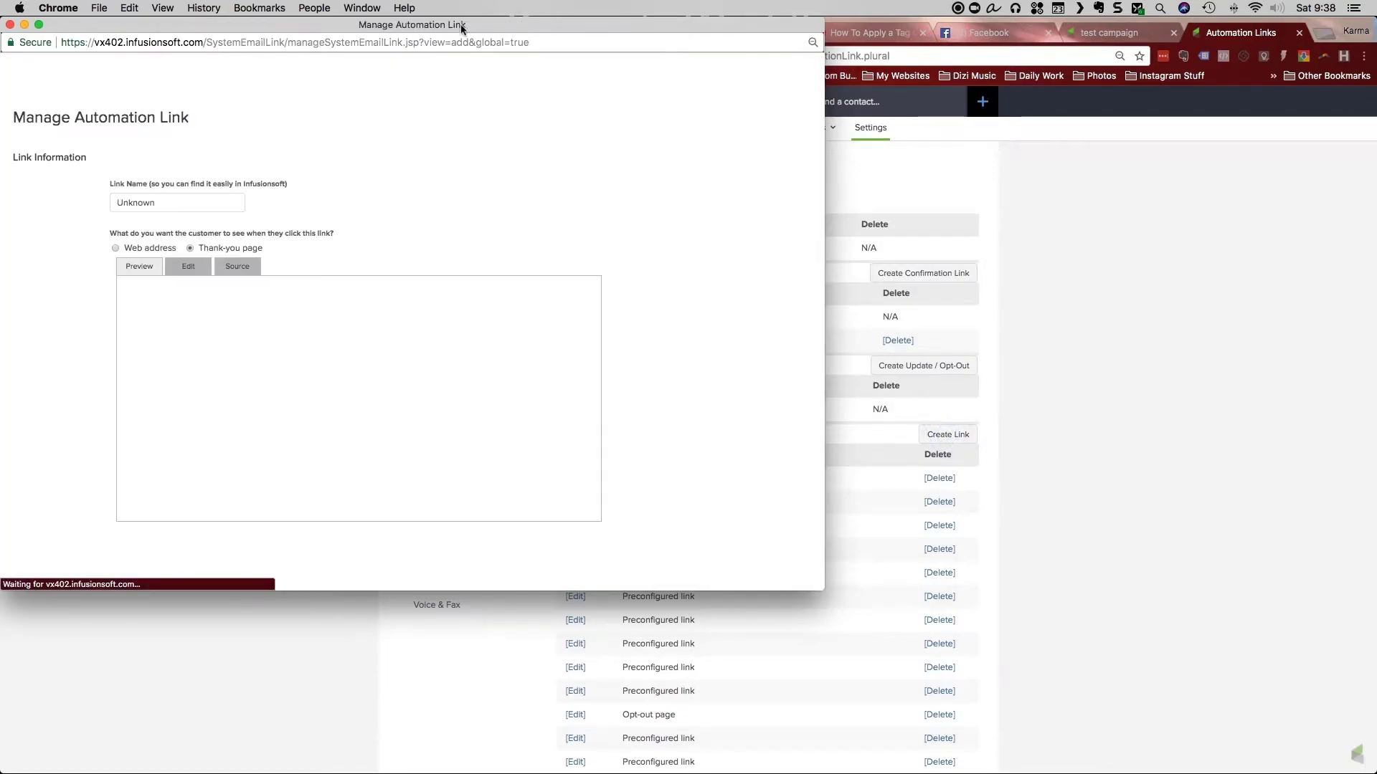
{"action": "left_click_drag", "start_coordinate": [473, 24], "coordinate": [666, 92]}
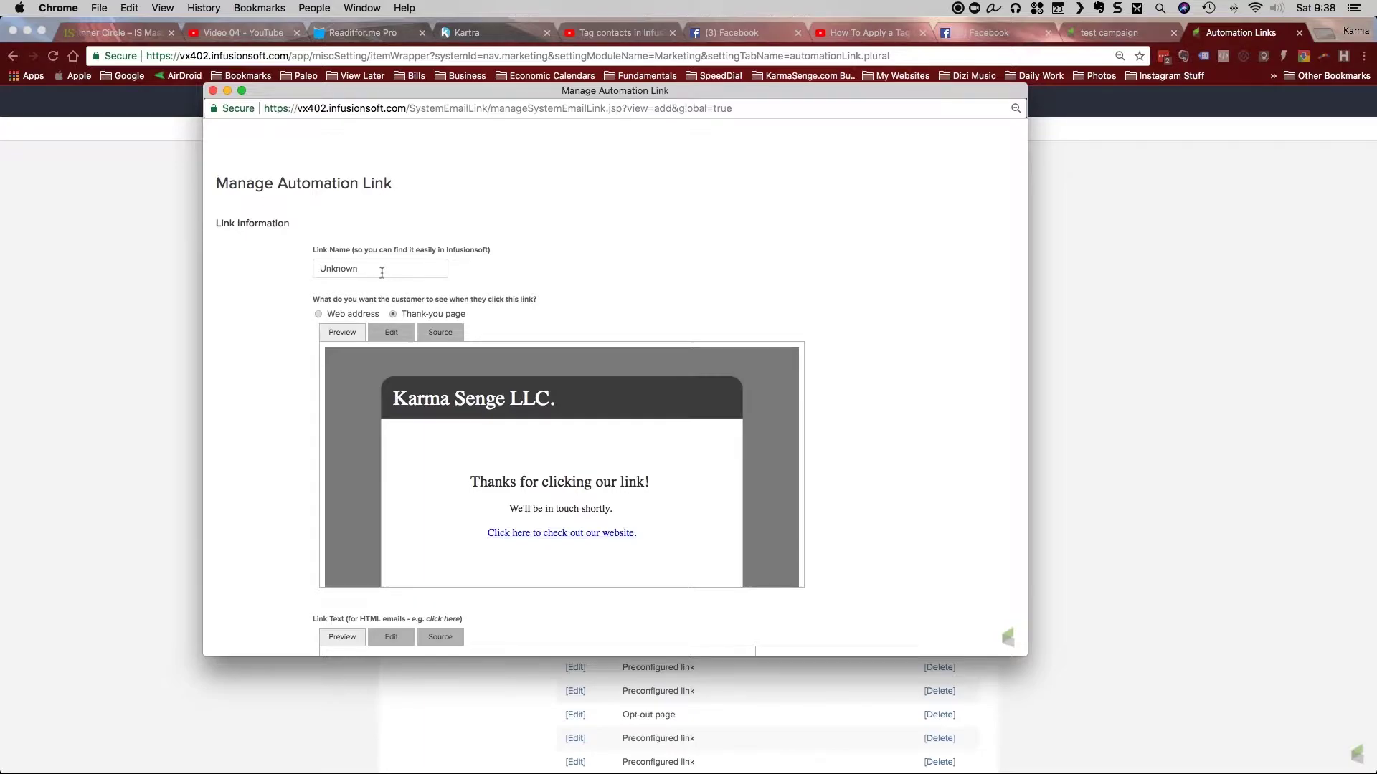
{"action": "left_click_drag", "start_coordinate": [383, 270], "coordinate": [295, 270]}
{"action": "key", "text": "BackSpace"}
{"action": "left_click_drag", "start_coordinate": [584, 93], "coordinate": [505, 92]}
{"action": "key", "text": "super+w"}
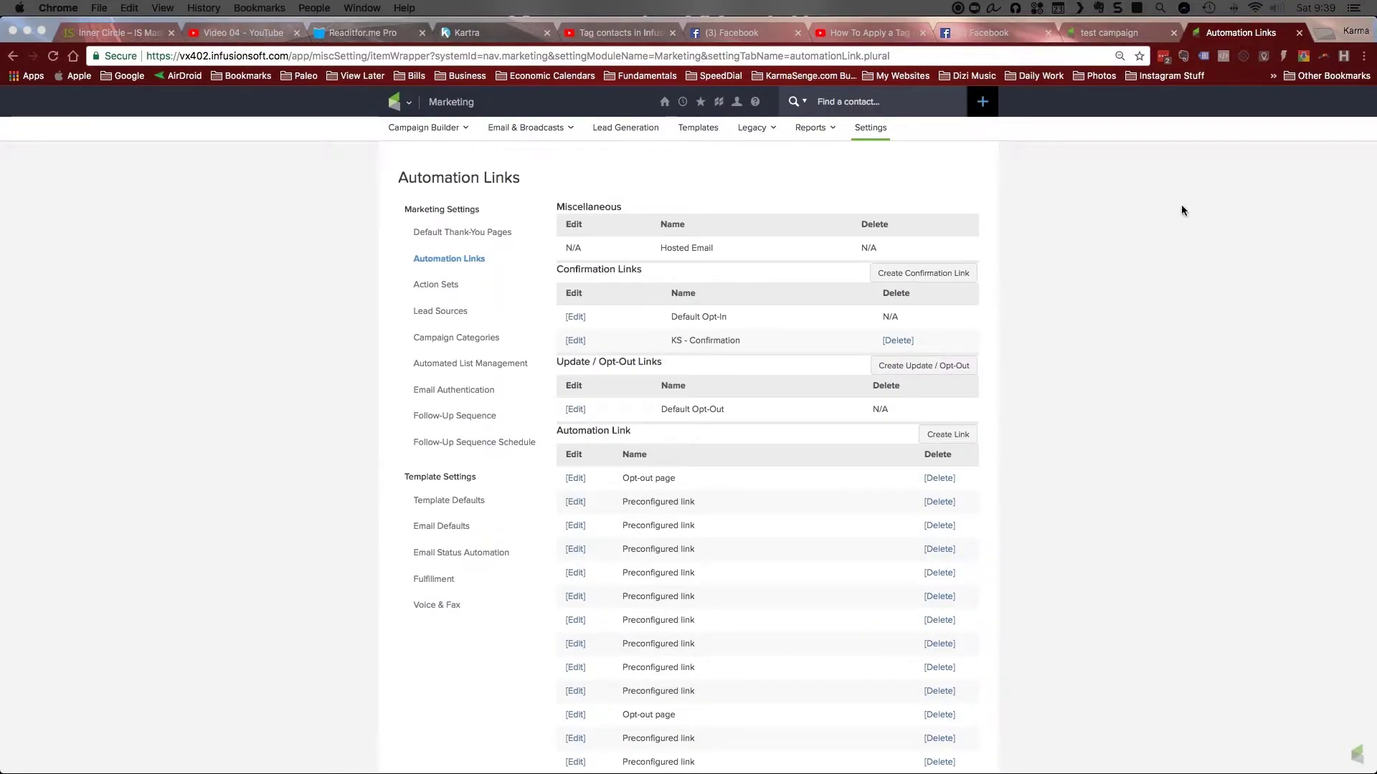
{"action": "key", "text": "ctrl+shift+Tab"}
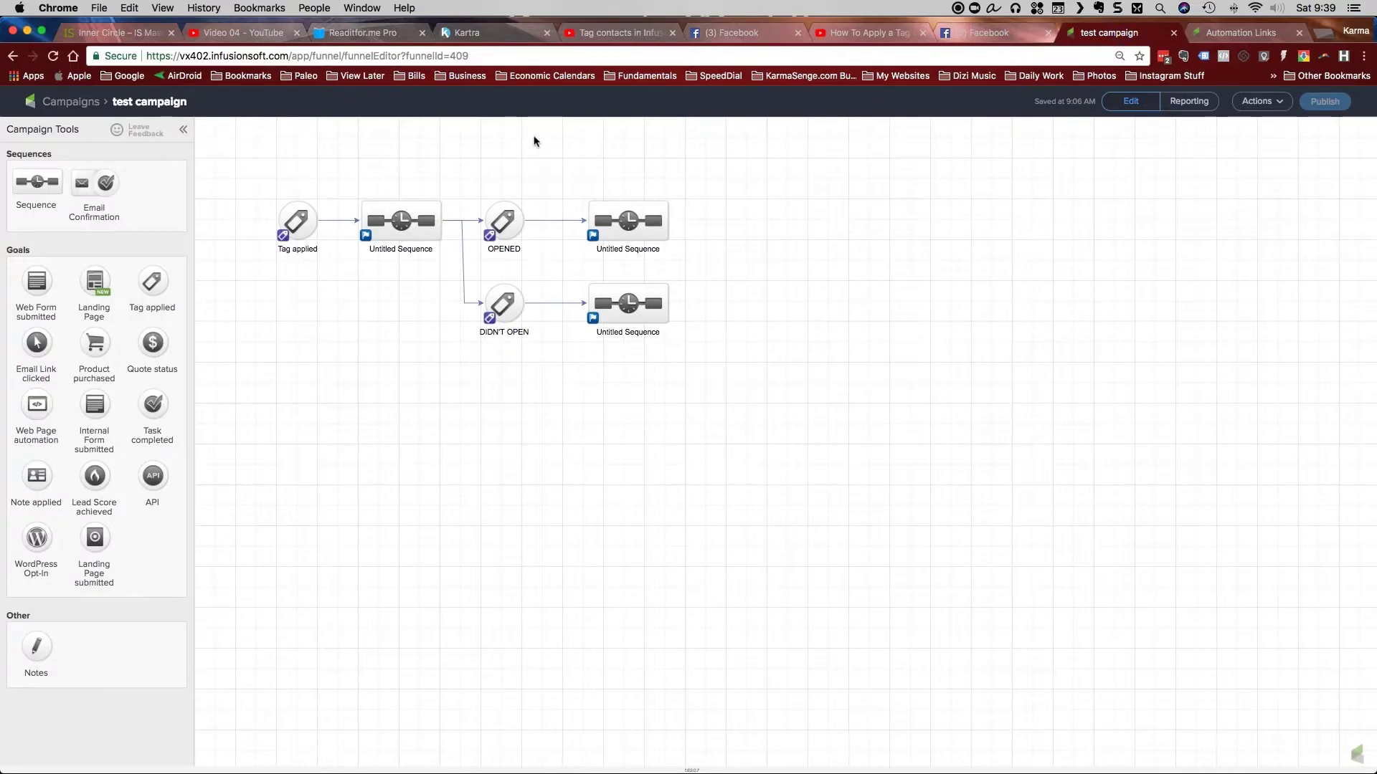
{"action": "left_click_drag", "start_coordinate": [407, 56], "coordinate": [476, 56]}
{"action": "left_click", "coordinate": [567, 142]}
{"action": "left_click_drag", "start_coordinate": [480, 253], "coordinate": [535, 113]}
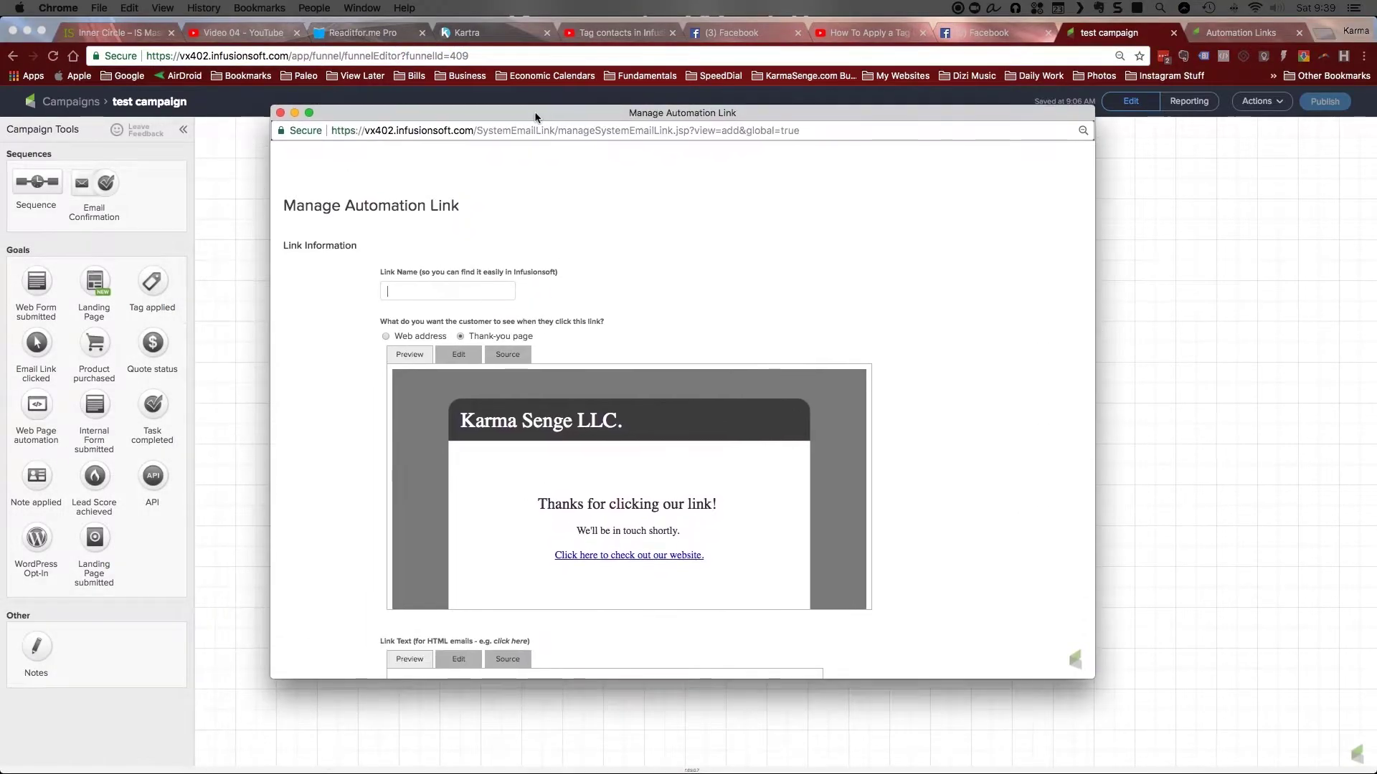
Name the link '409 - Test Sequence - Emails' and save it
{"action": "left_click", "coordinate": [472, 284]}
{"action": "type", "text": "409 -"}
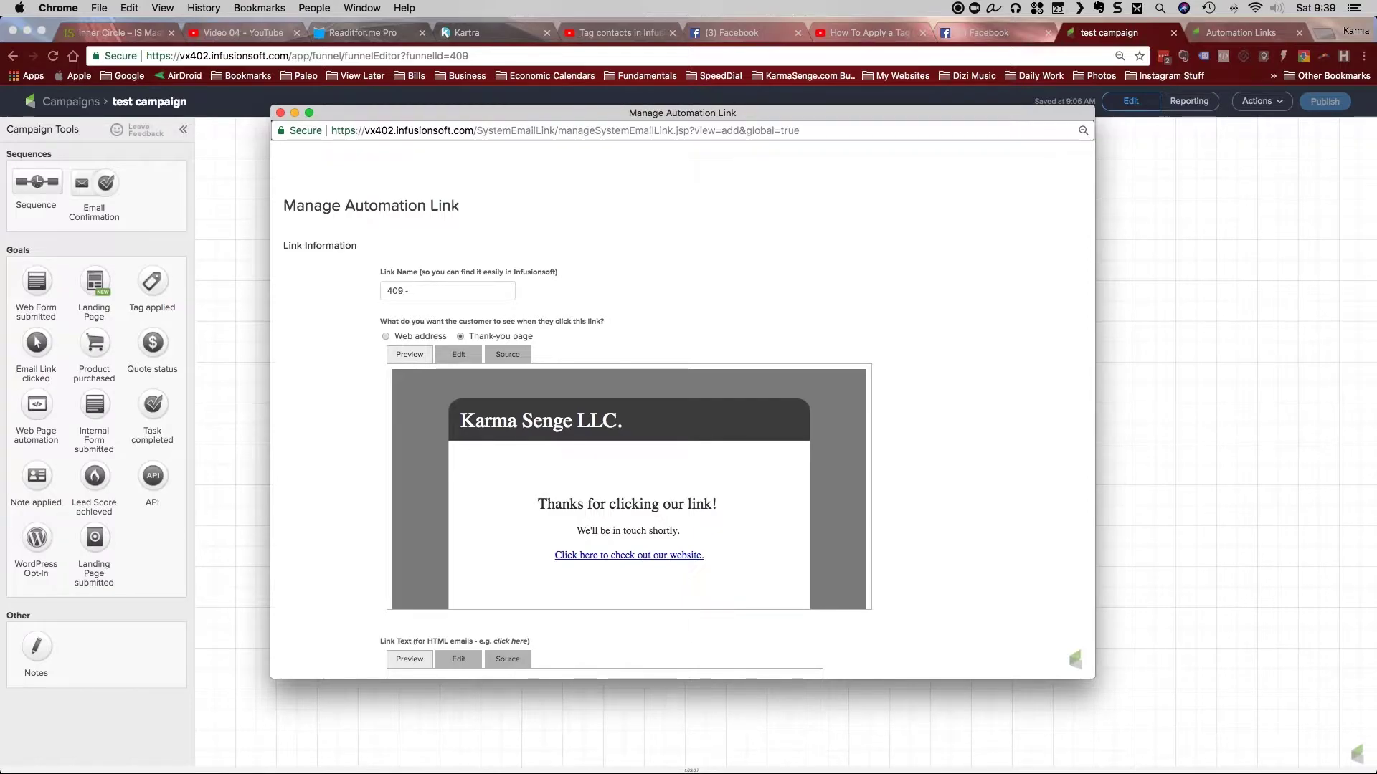
{"action": "left_click_drag", "start_coordinate": [522, 115], "coordinate": [769, 132]}
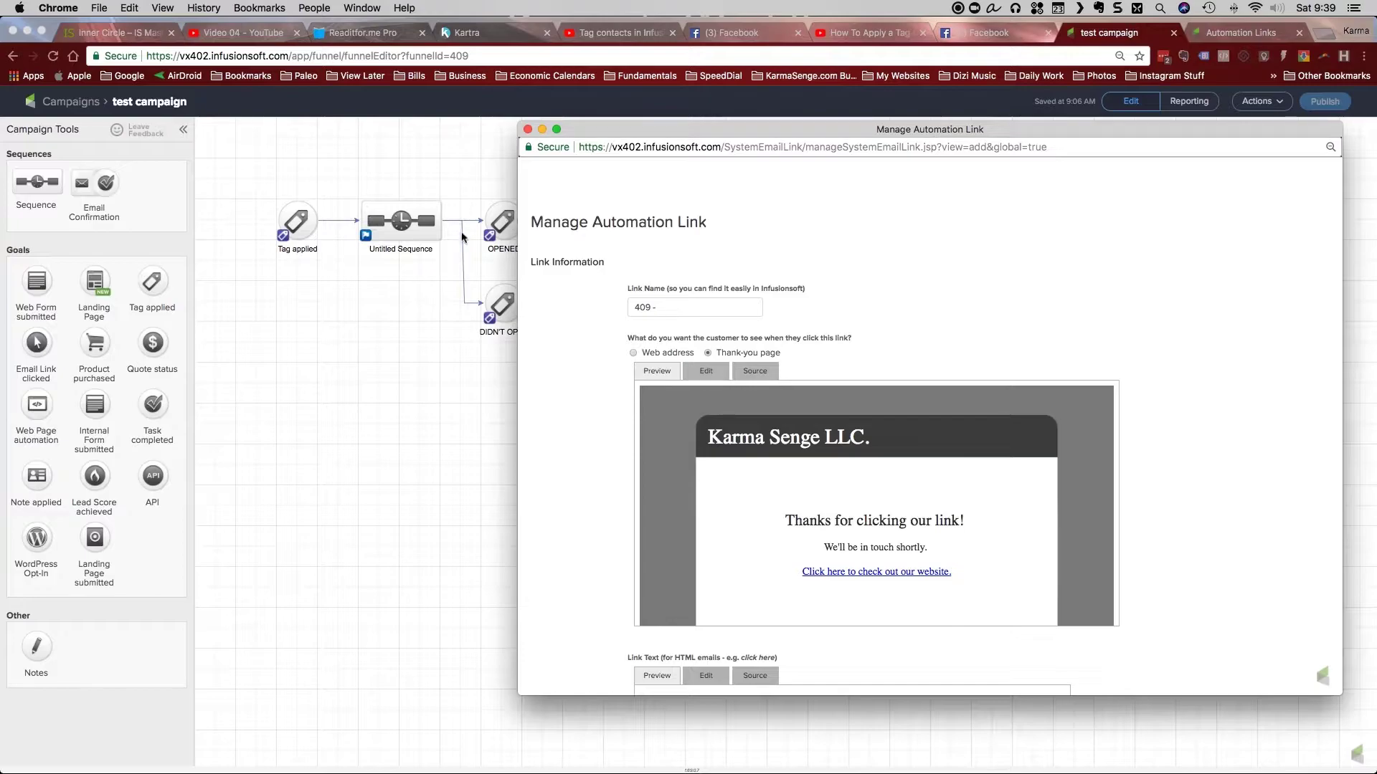
{"action": "left_click_drag", "start_coordinate": [719, 122], "coordinate": [537, 107]}
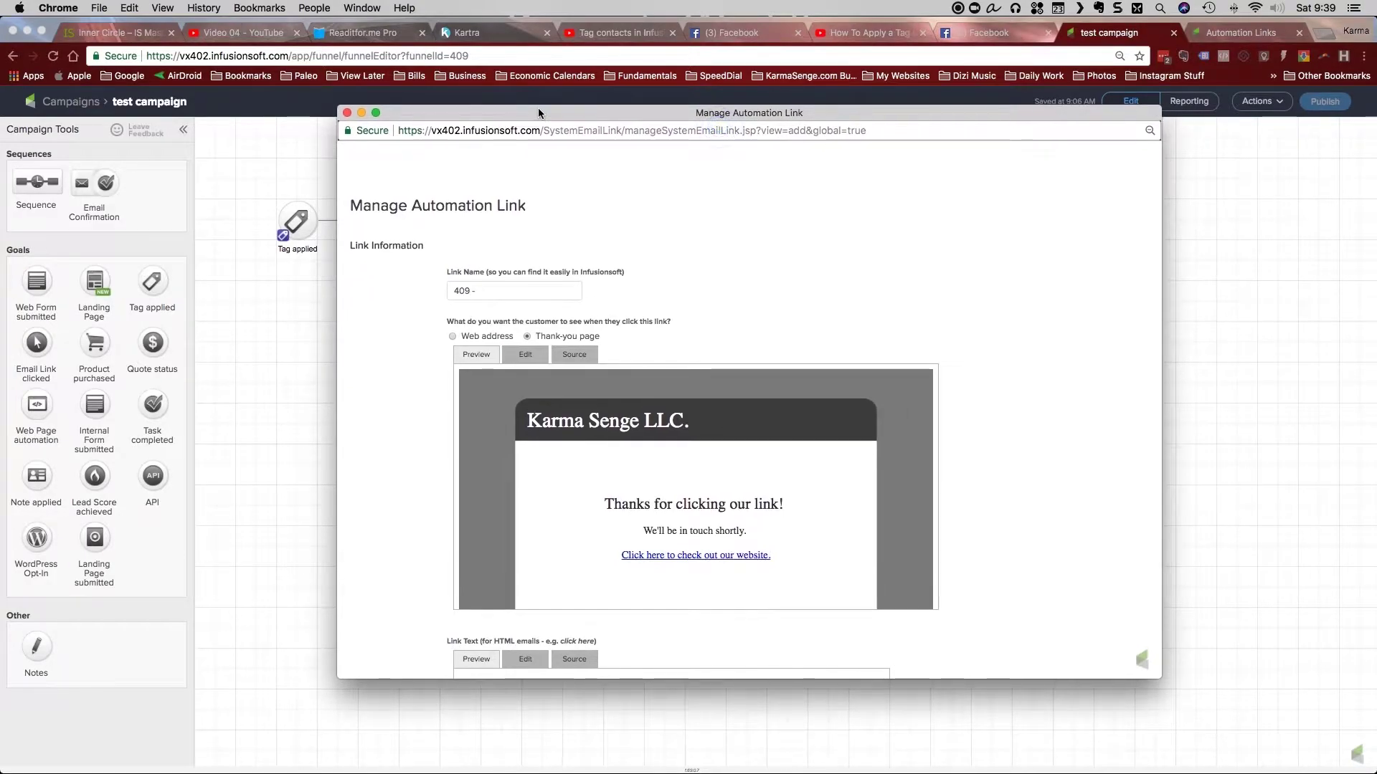
{"action": "type", "text": "Test Sequence - Emails"}
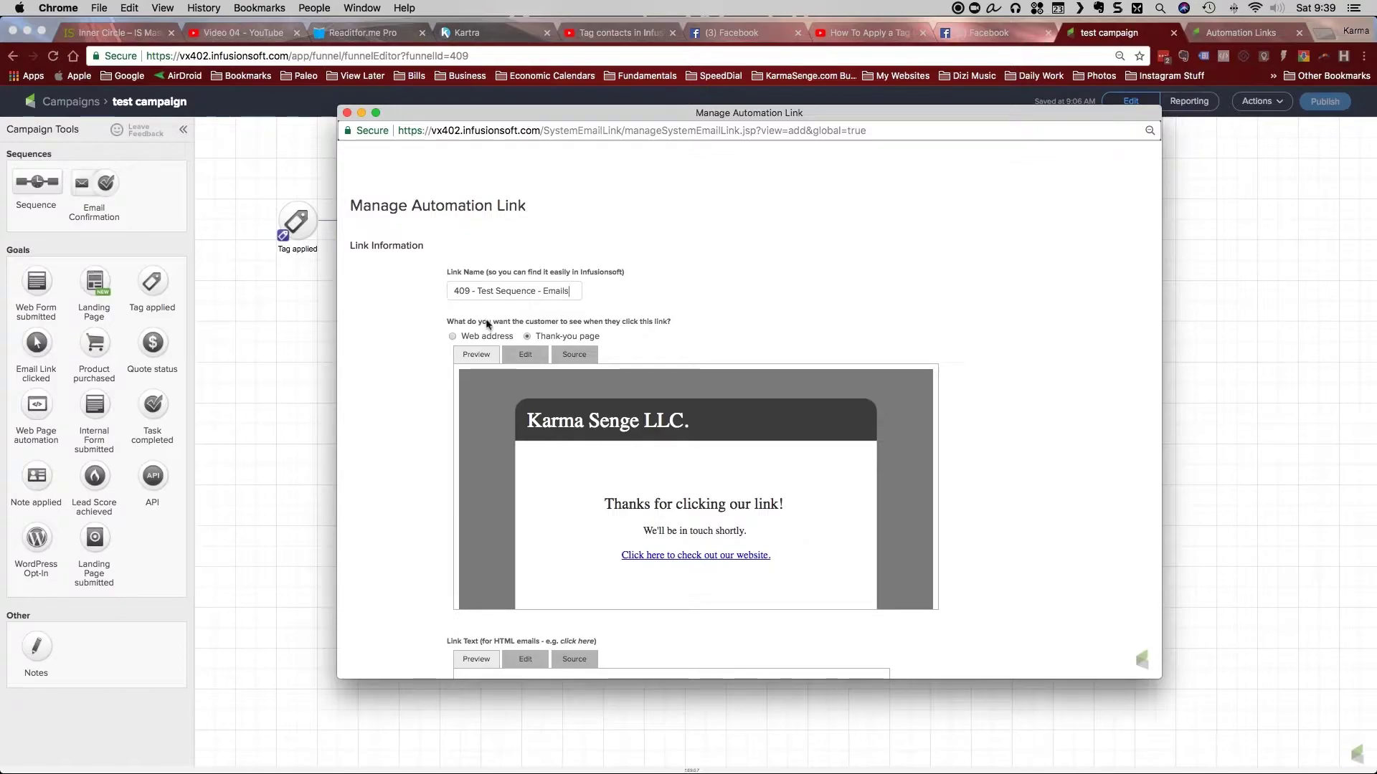
{"action": "scroll", "coordinate": [558, 392], "scroll_direction": "down", "scroll_amount": 3}
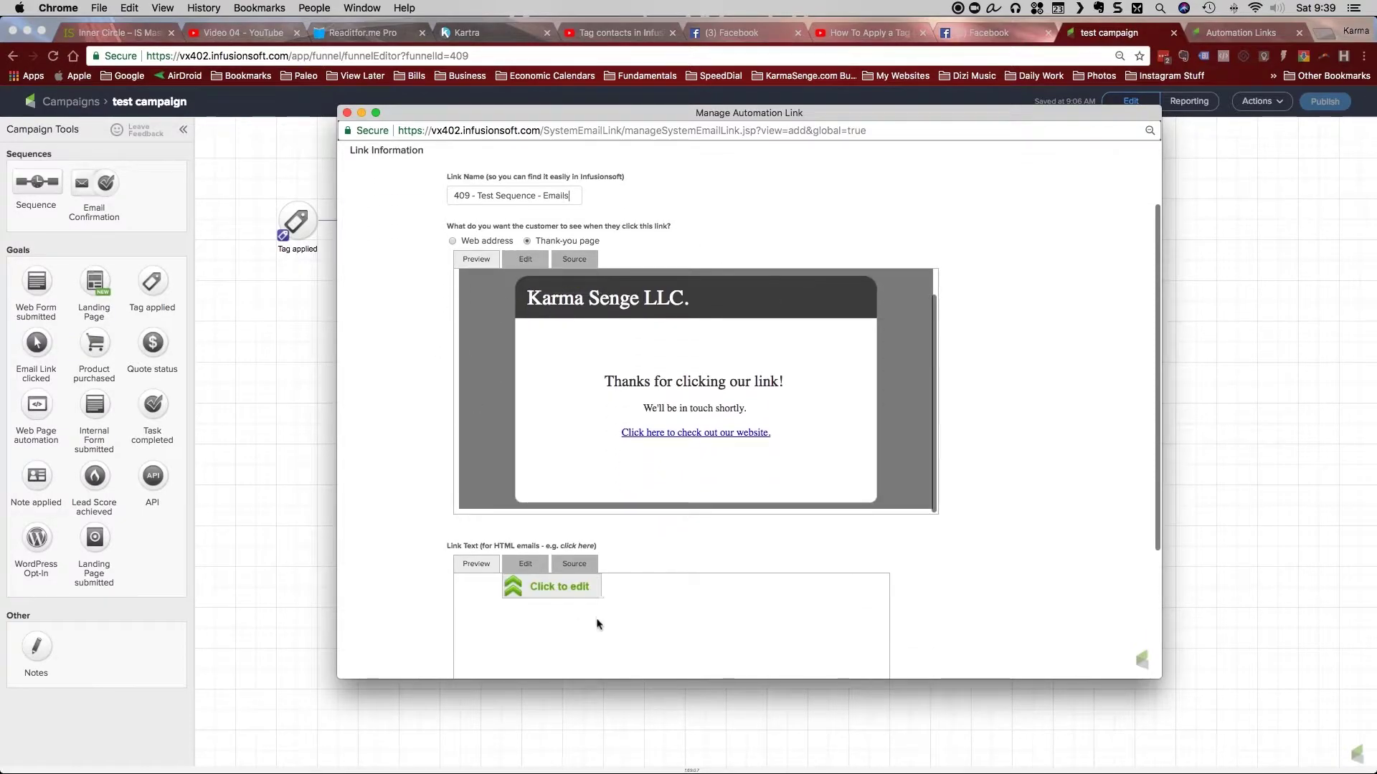
{"action": "scroll", "coordinate": [539, 419], "scroll_direction": "down", "scroll_amount": 5}
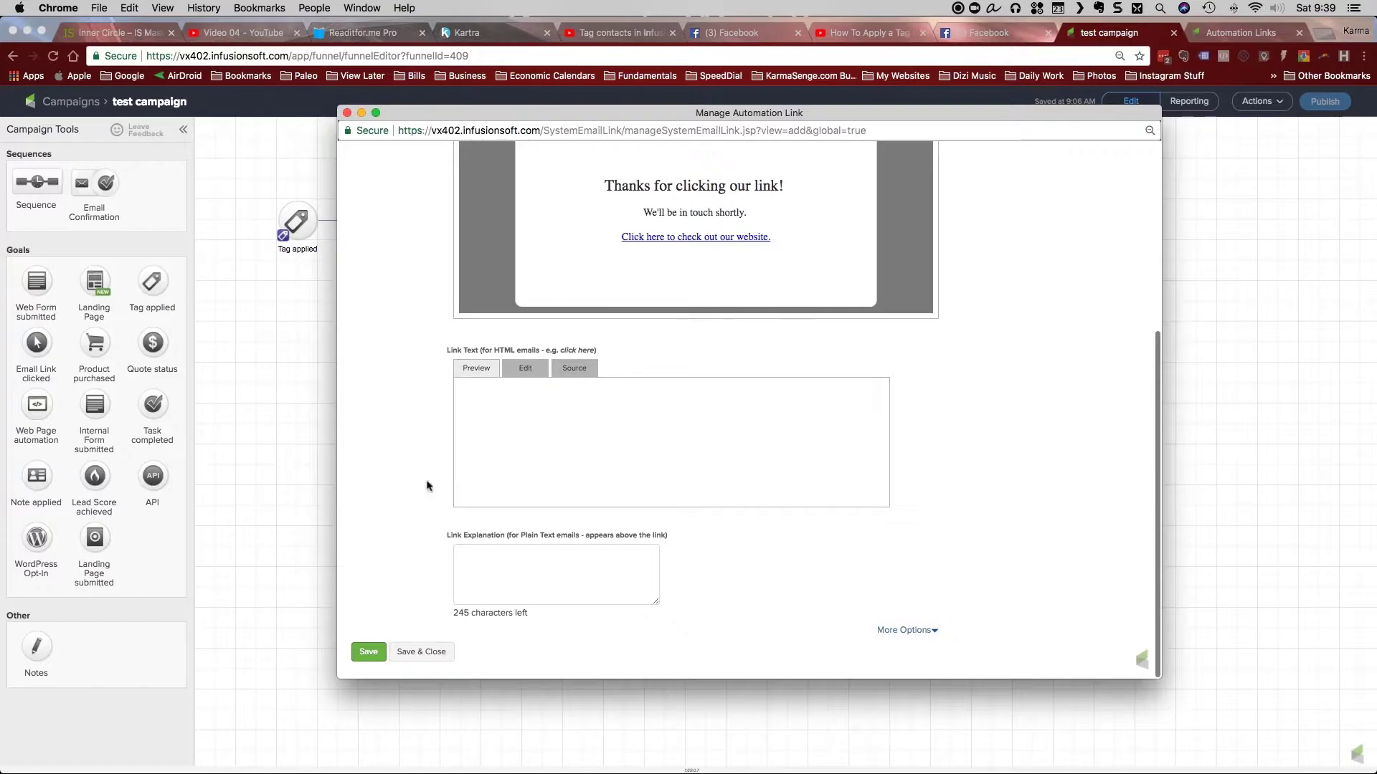
{"action": "left_click", "coordinate": [368, 654]}
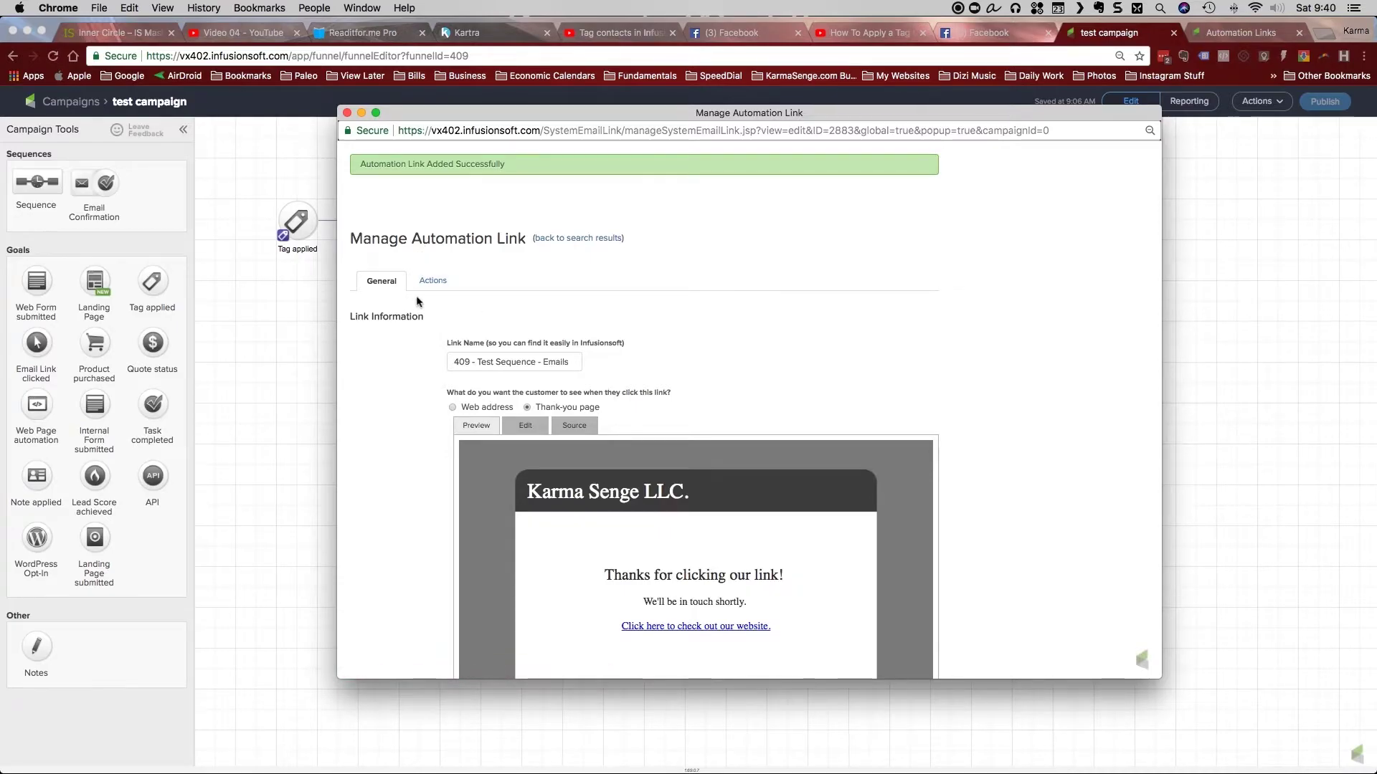
Add an apply-tag action for 'TEST Opened Email' to the link, then save and close it
{"action": "left_click", "coordinate": [432, 281]}
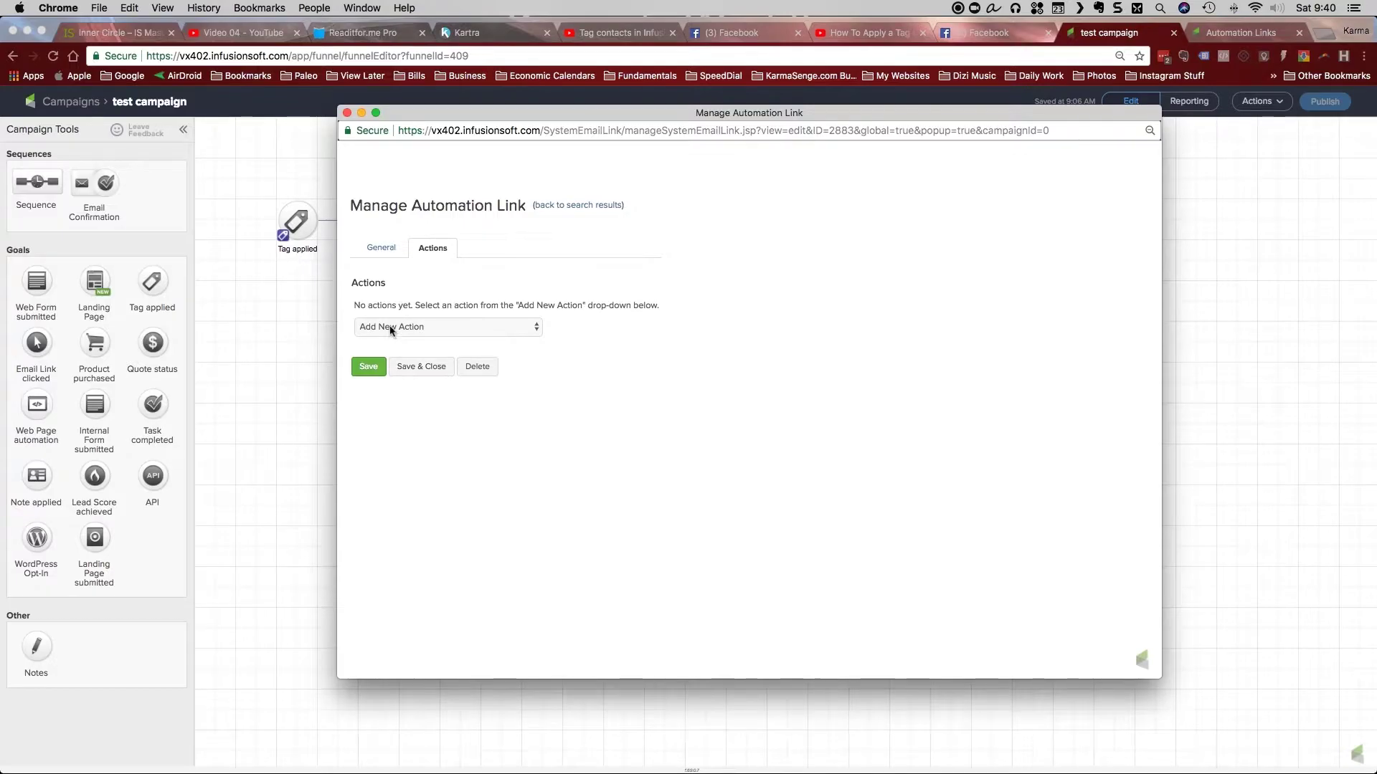
{"action": "left_click", "coordinate": [391, 329]}
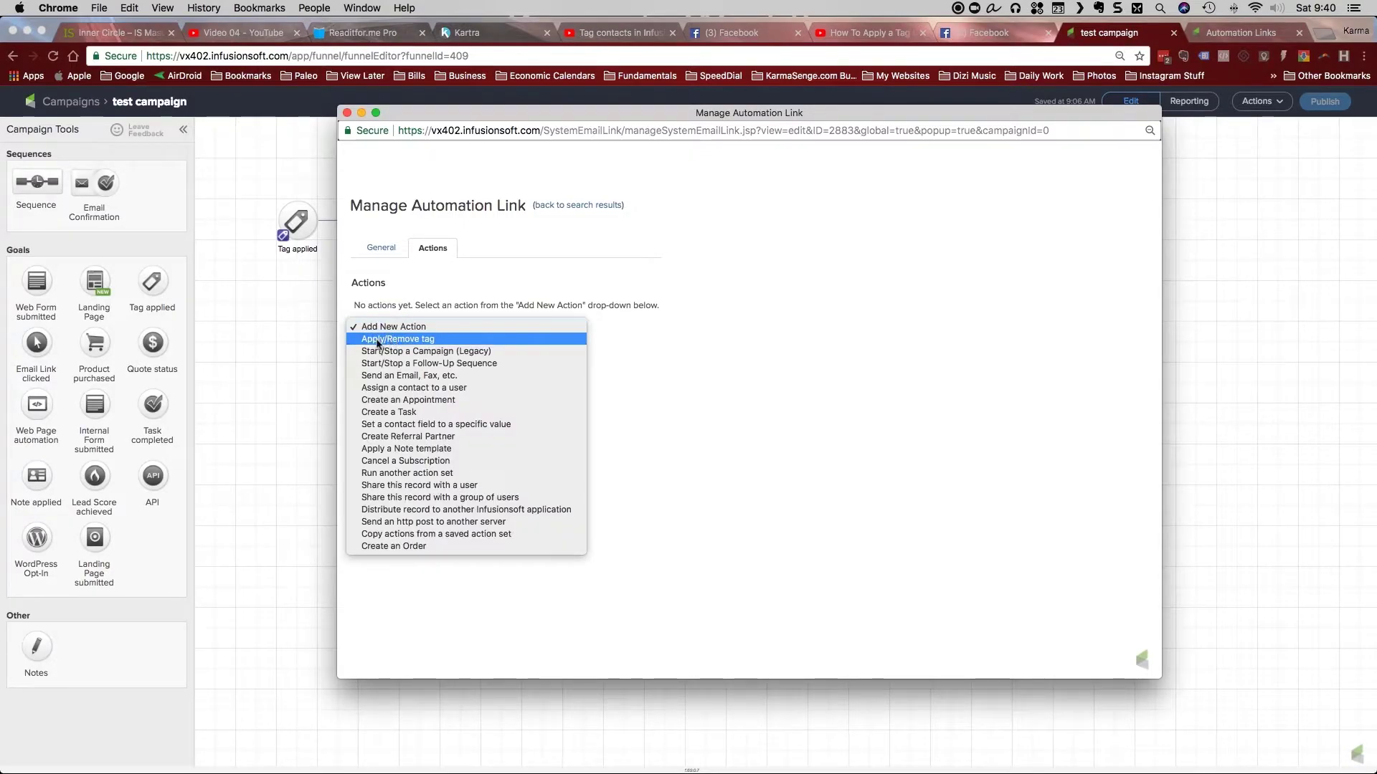
{"action": "left_click", "coordinate": [378, 342]}
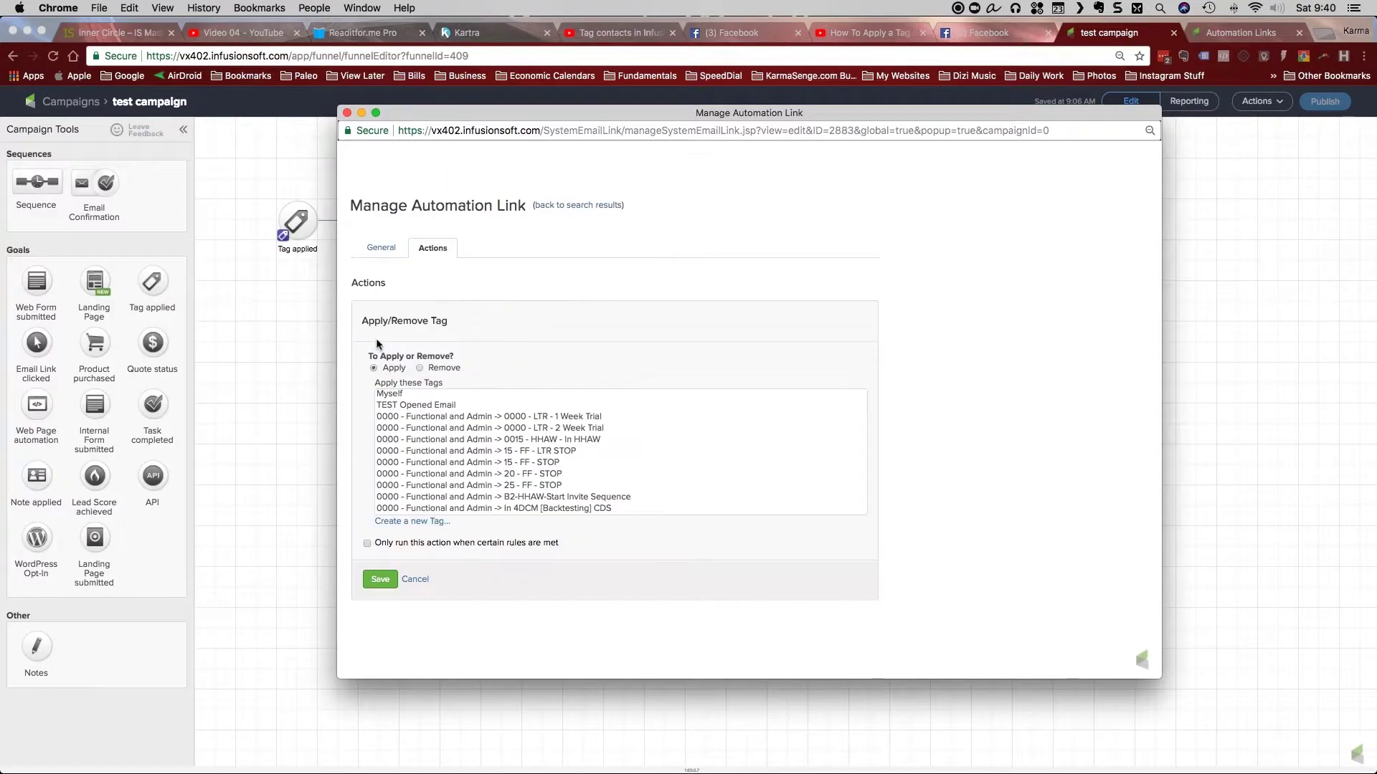
{"action": "left_click", "coordinate": [417, 406]}
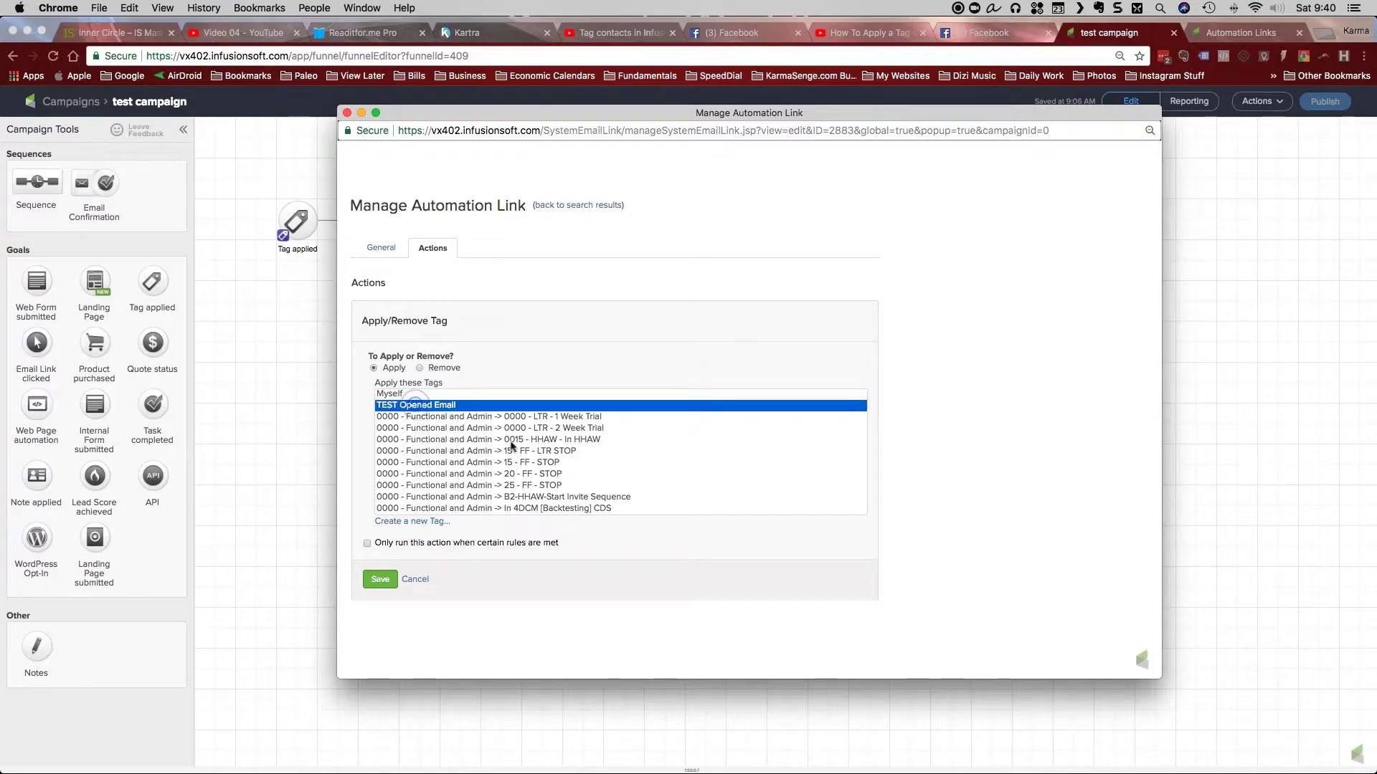
{"action": "left_click", "coordinate": [384, 581]}
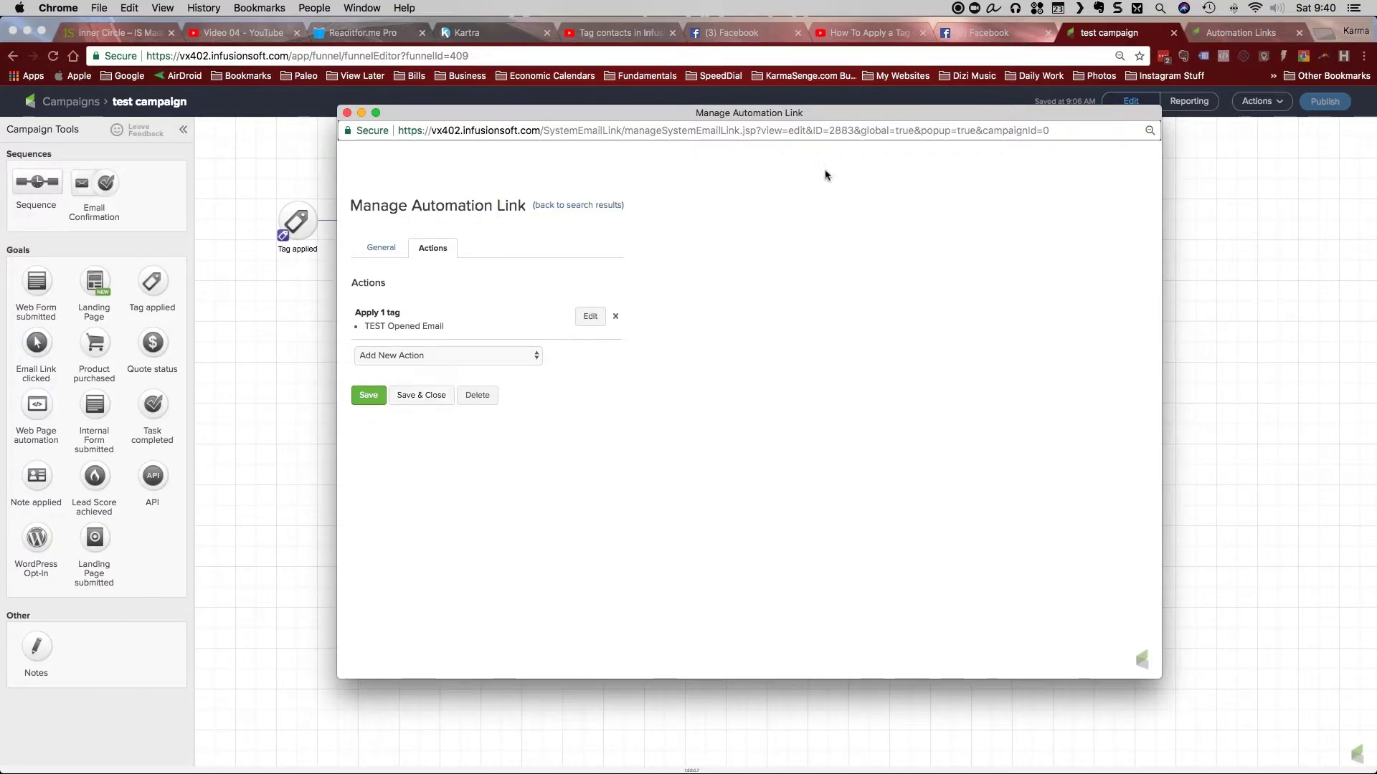
{"action": "left_click_drag", "start_coordinate": [813, 130], "coordinate": [851, 130]}
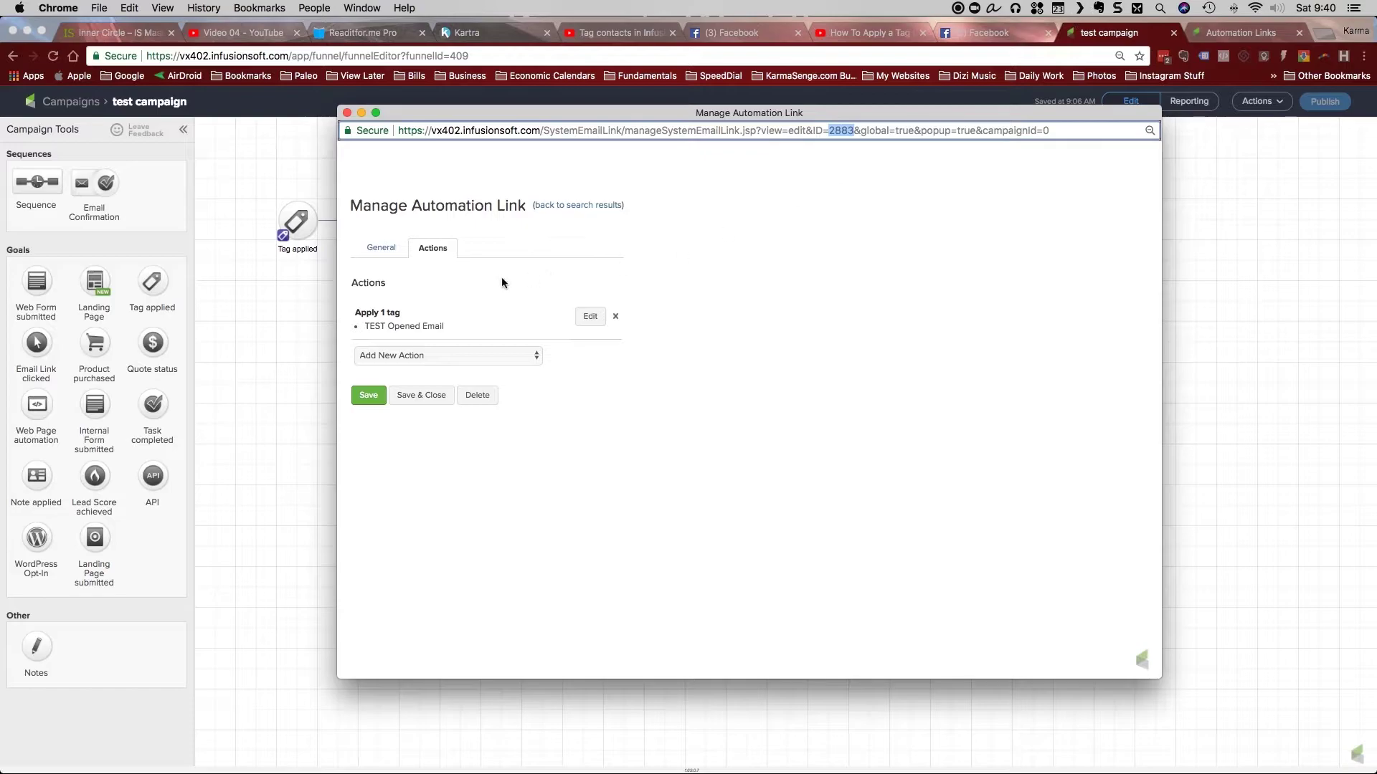
{"action": "left_click", "coordinate": [403, 399]}
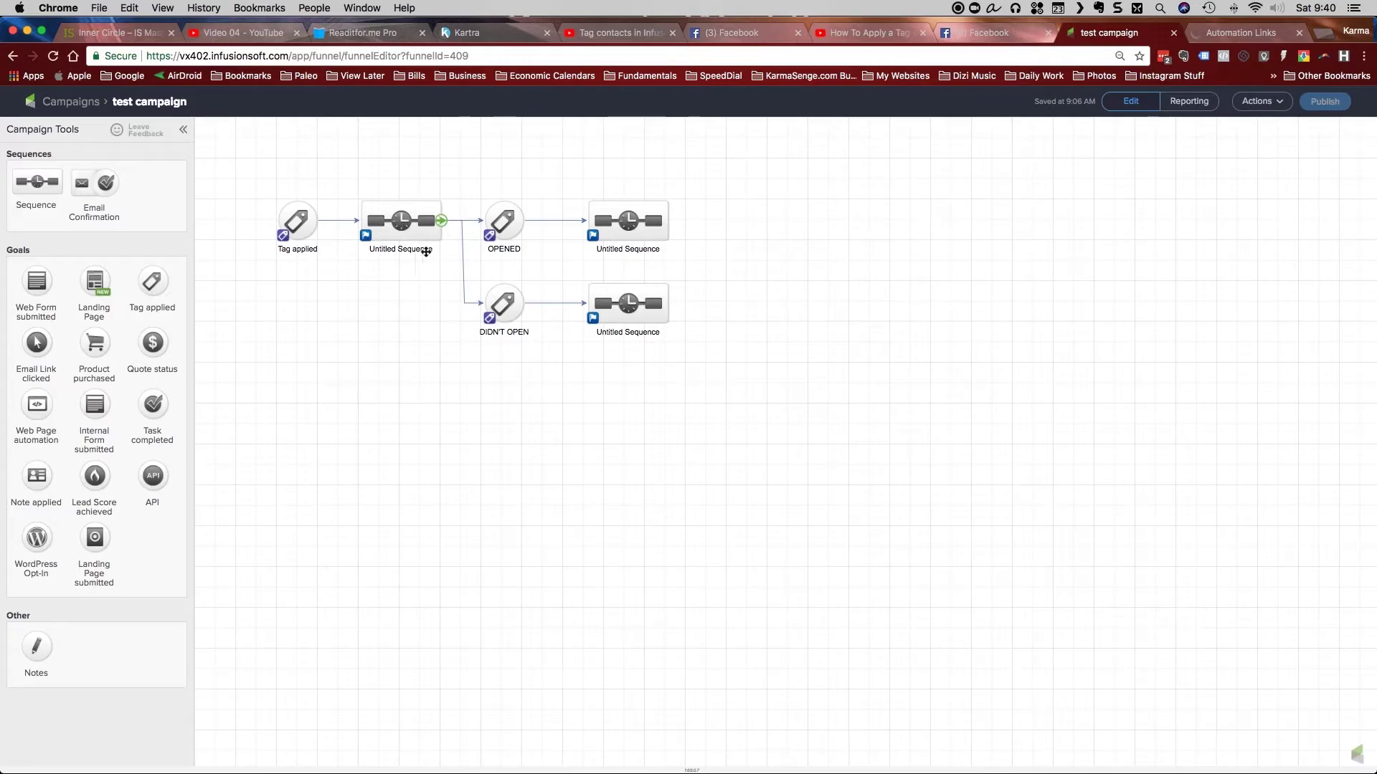
{"action": "double_click", "coordinate": [403, 219]}
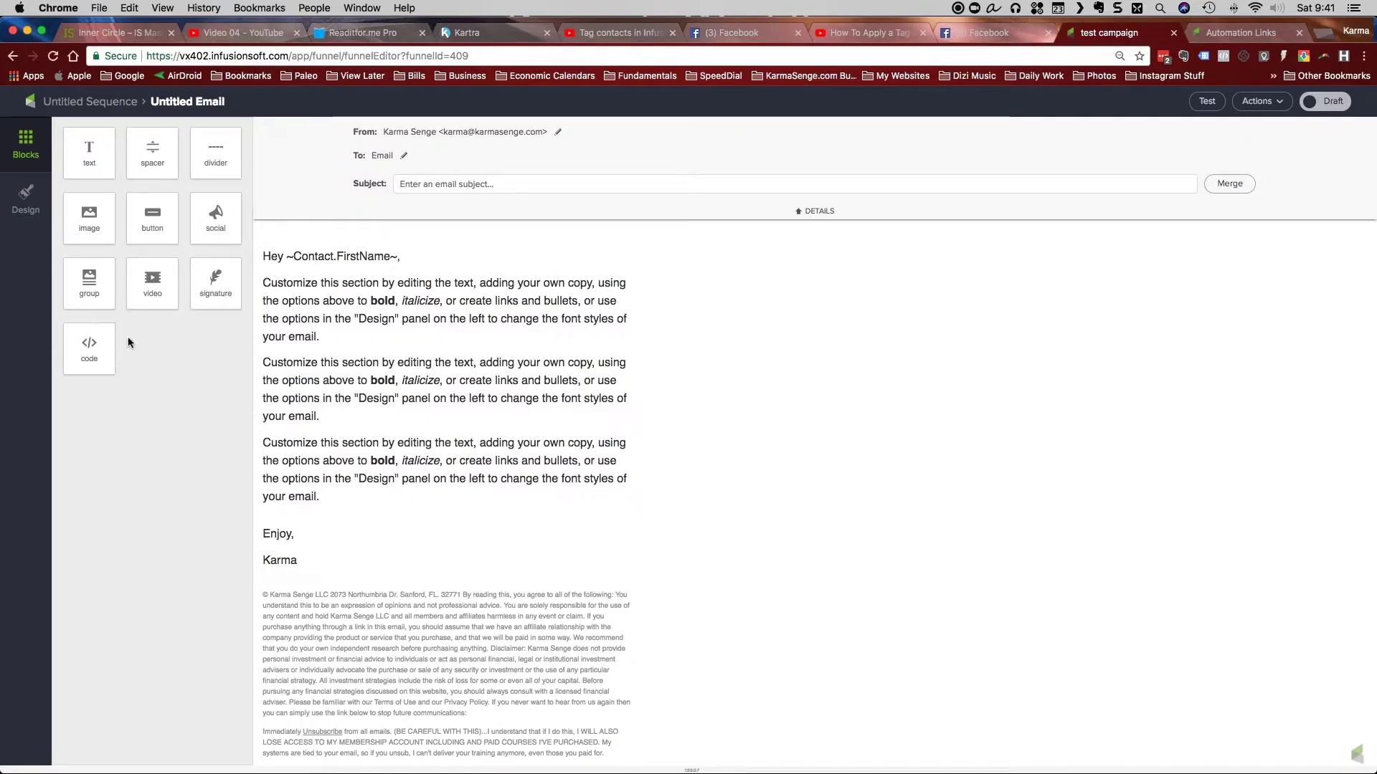
{"action": "left_click_drag", "start_coordinate": [89, 346], "coordinate": [359, 616]}
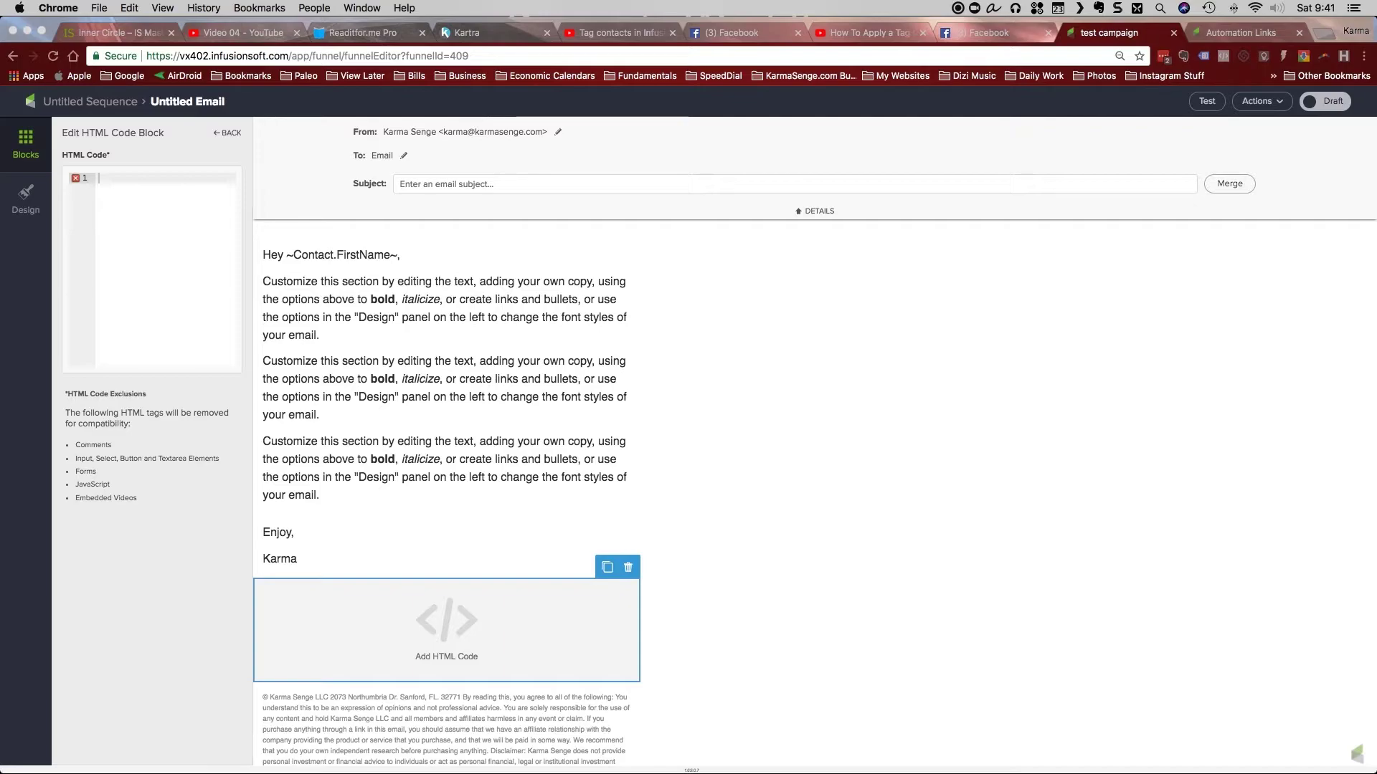
Replace the three 'Customize' placeholder paragraphs with the pasted img tag
{"action": "left_click", "coordinate": [203, 218]}
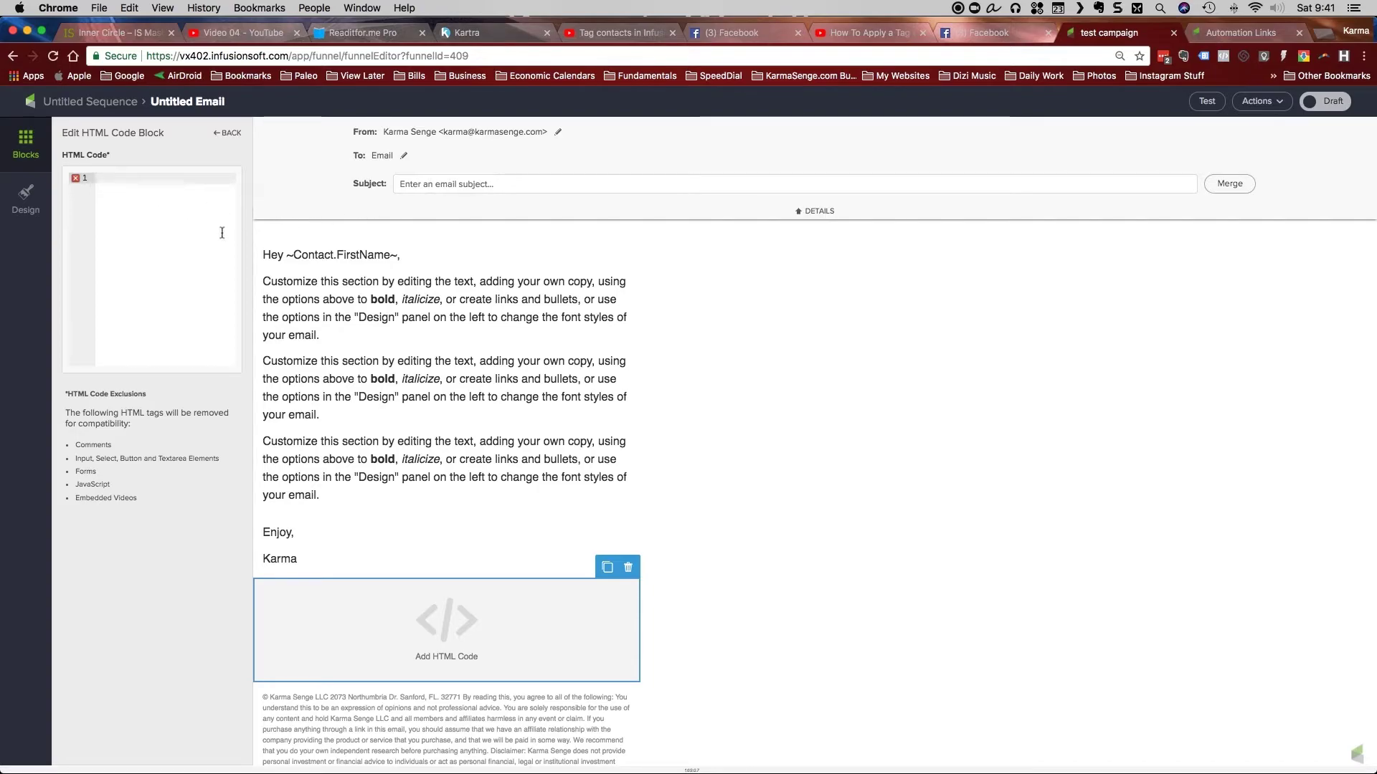
{"action": "left_click", "coordinate": [414, 495]}
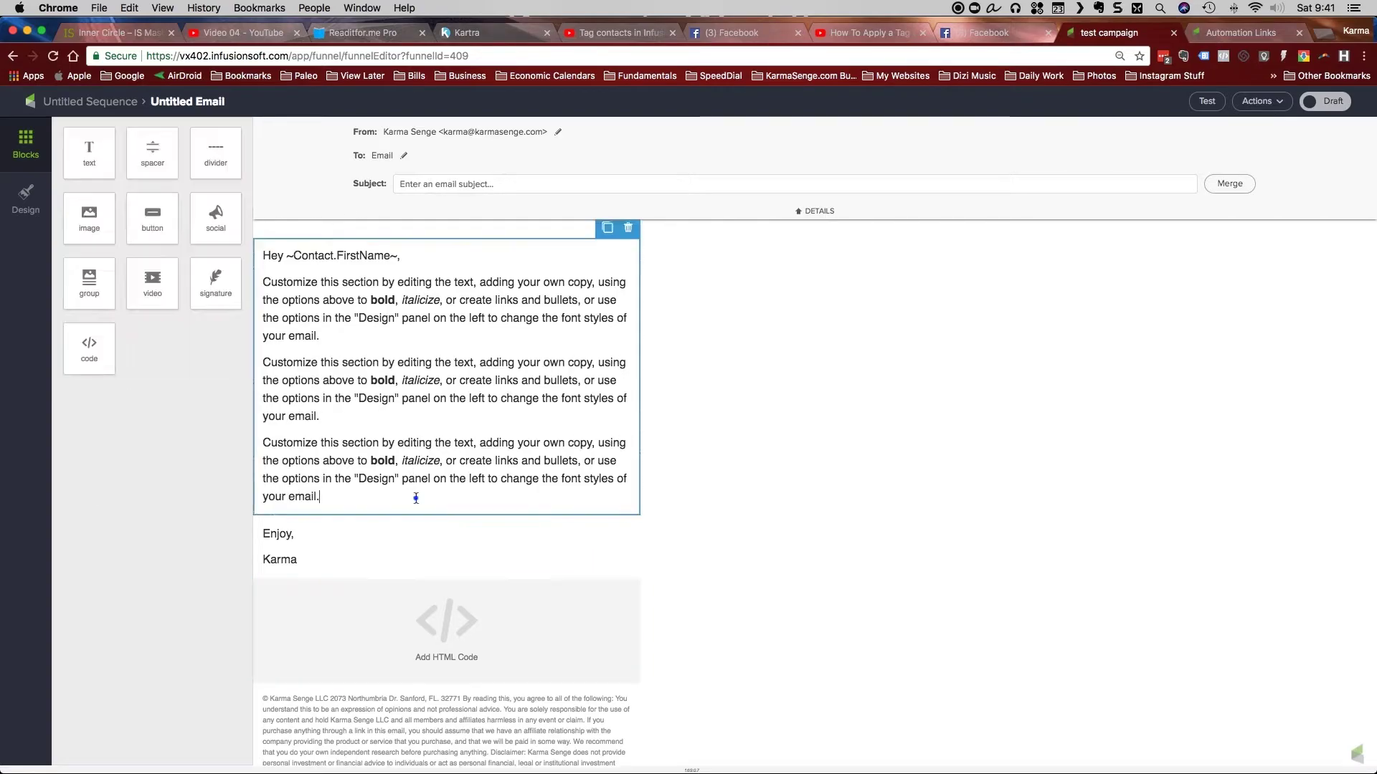
{"action": "left_click_drag", "start_coordinate": [323, 538], "coordinate": [265, 321]}
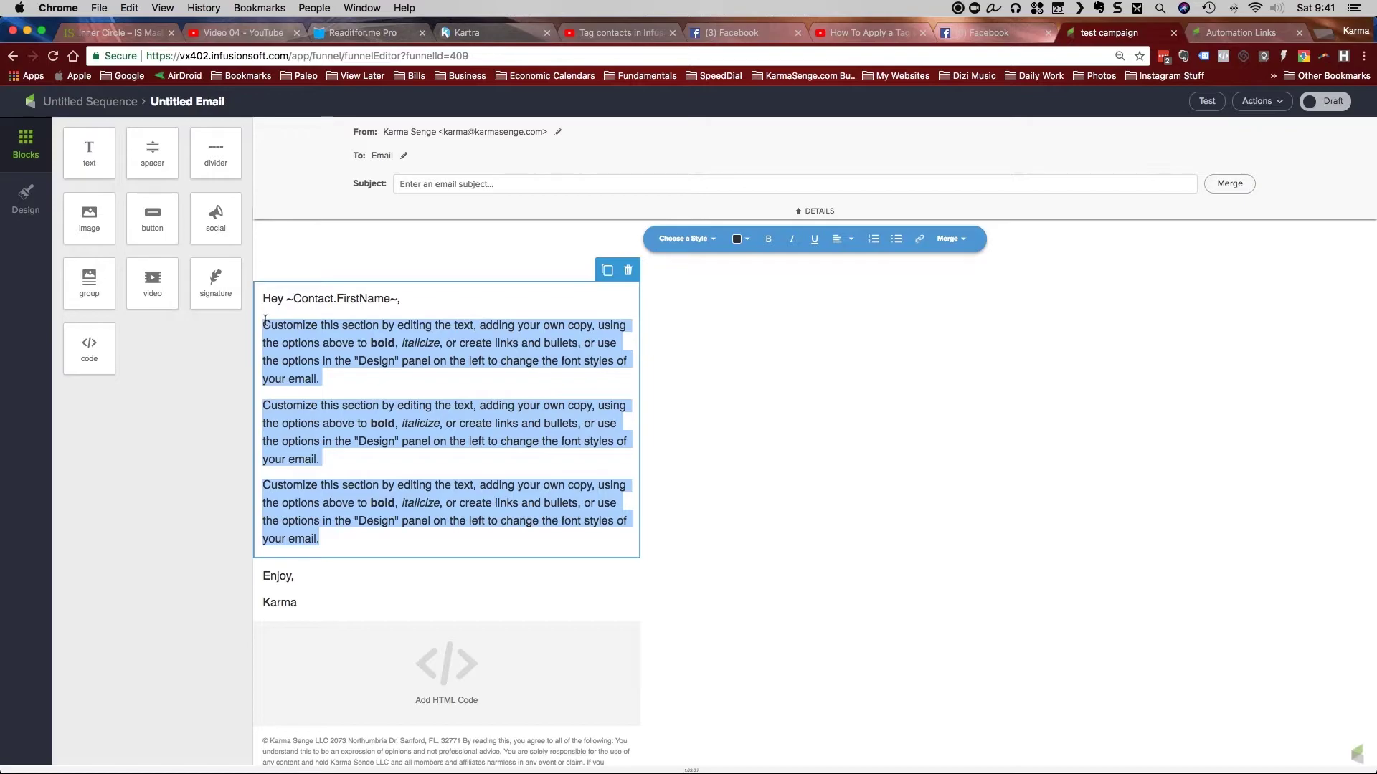
{"action": "key", "text": "BackSpace"}
{"action": "type", "text": "<img src=\"~OptIn_ID~\" width=\"100%\" height=\"10\" />"}
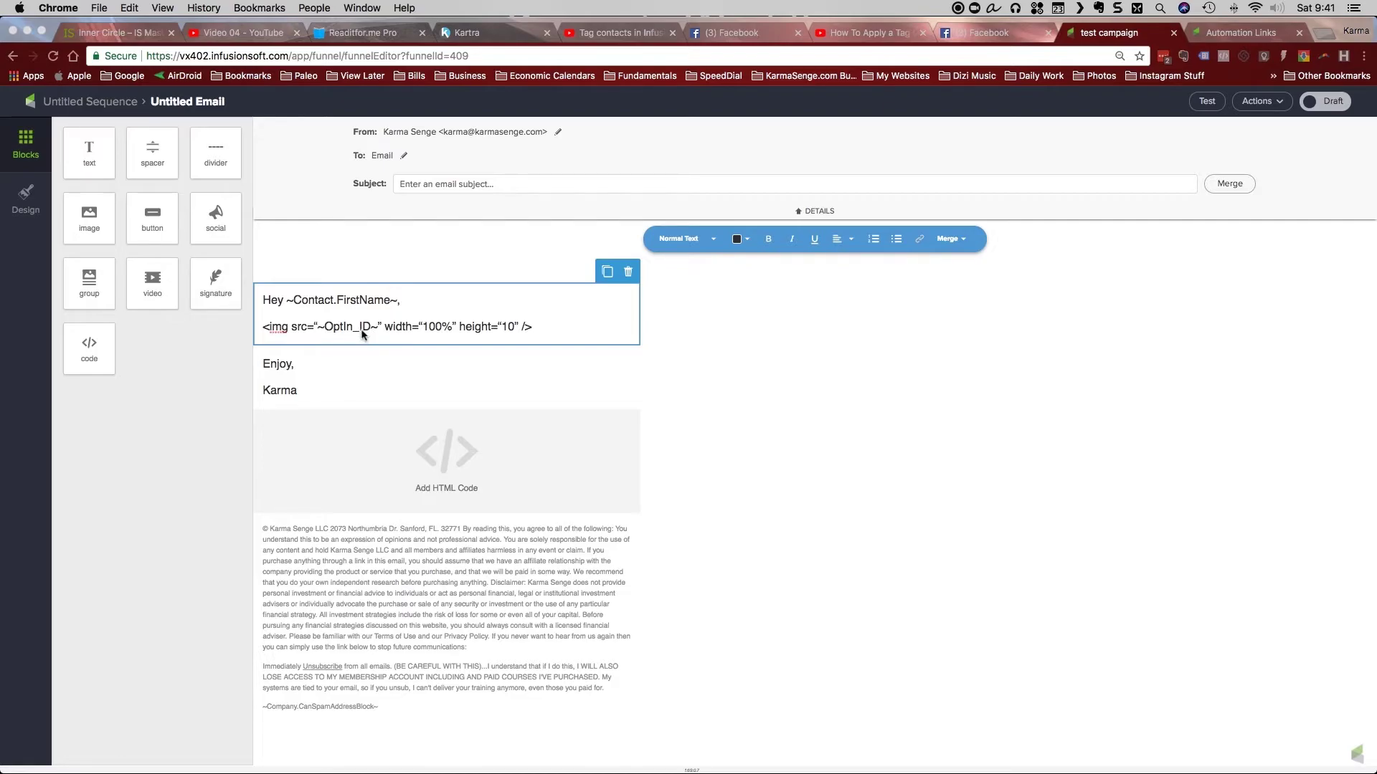
{"action": "left_click", "coordinate": [1241, 32]}
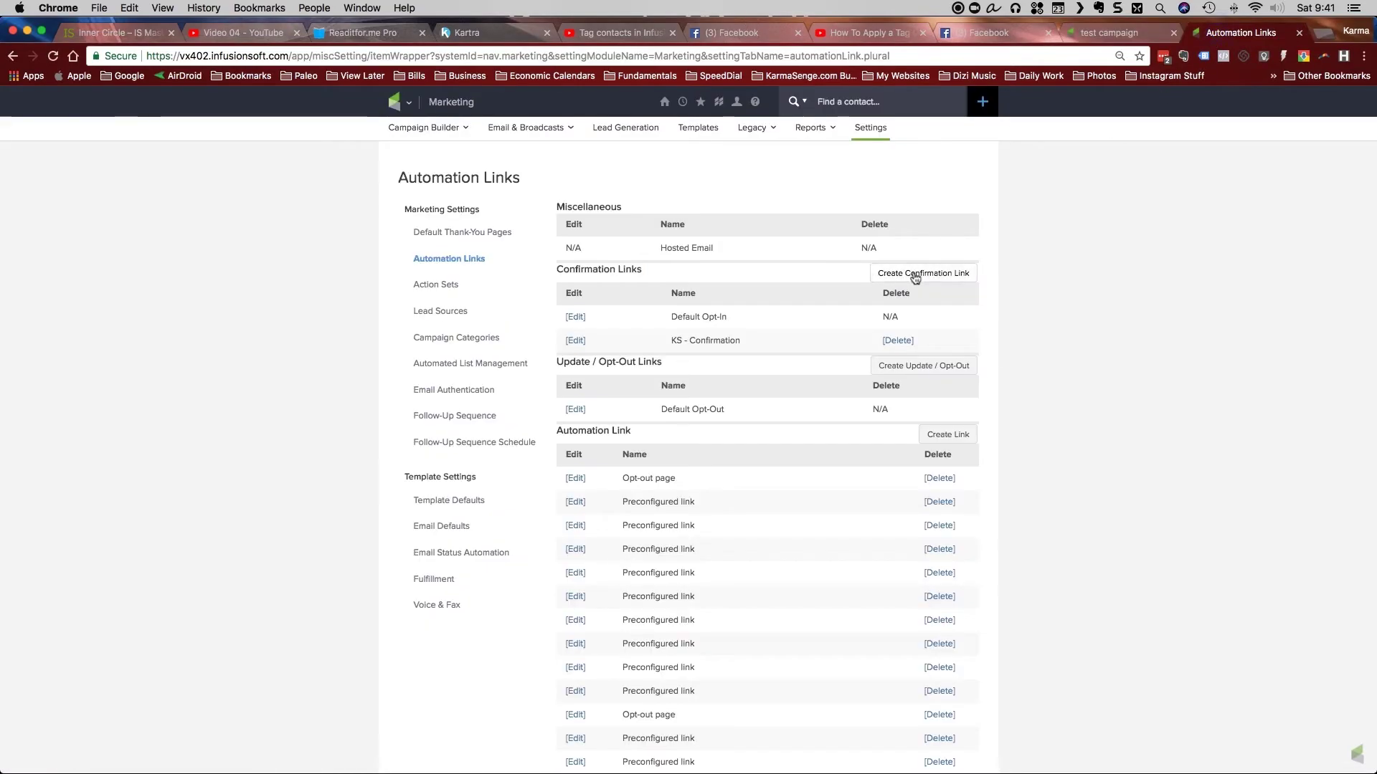
{"action": "left_click", "coordinate": [1108, 32]}
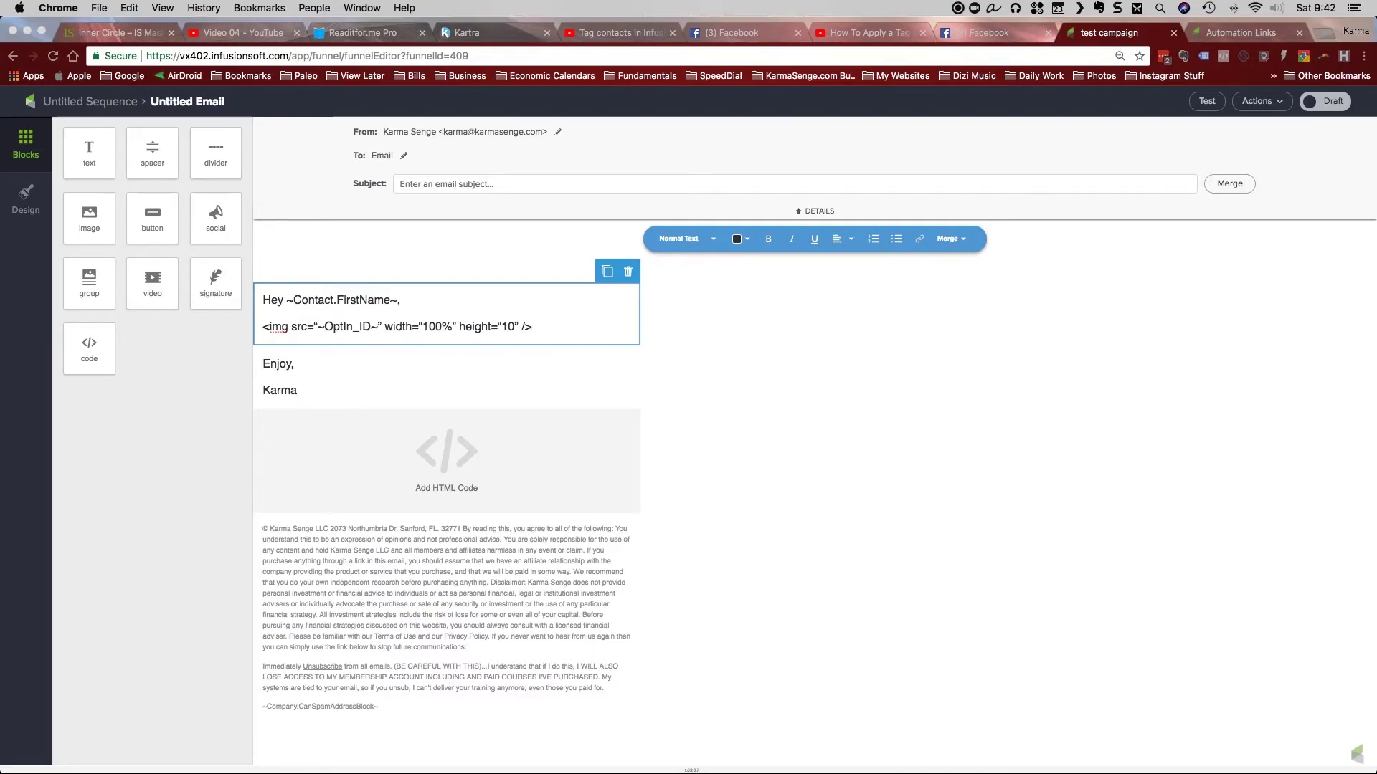
Change the img tag's ID to 2883 and copy the whole tag line
{"action": "left_click_drag", "start_coordinate": [359, 327], "coordinate": [371, 328]}
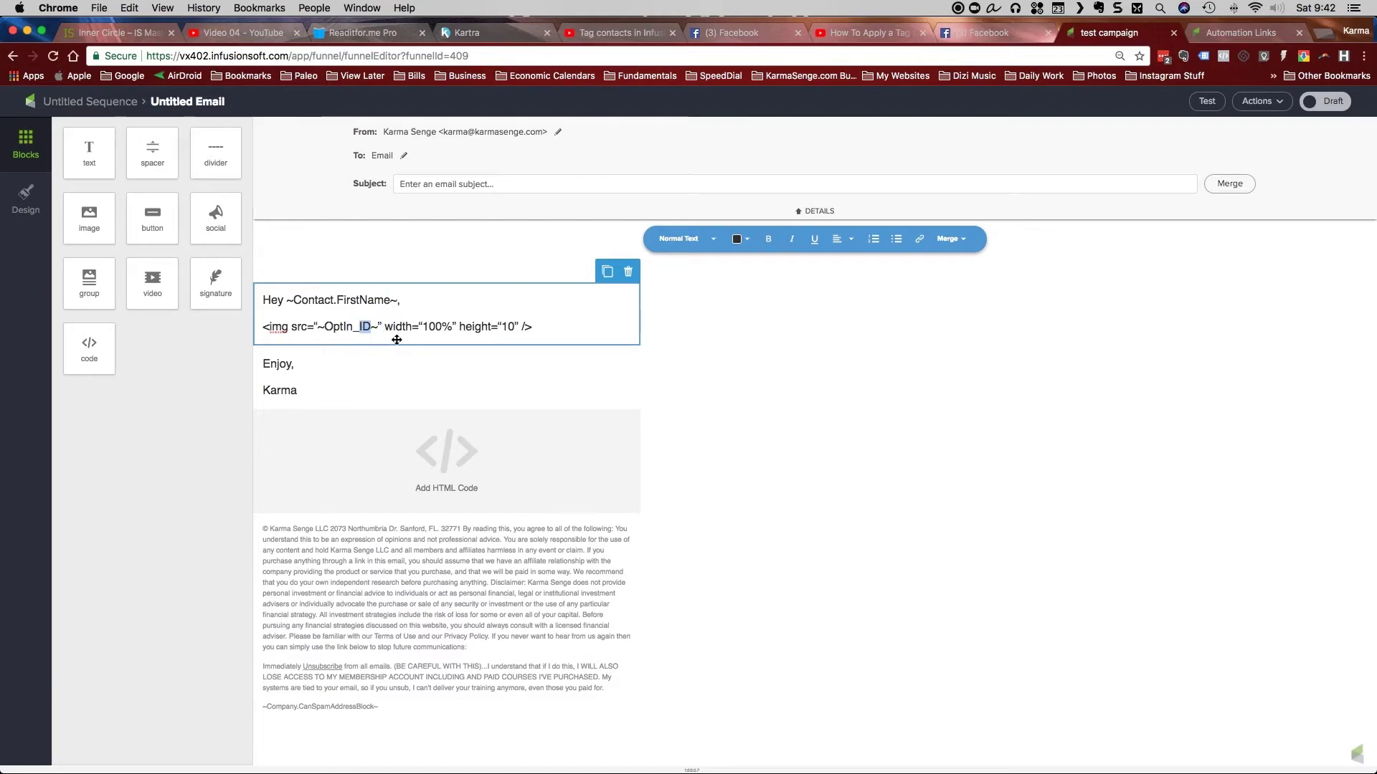
{"action": "type", "text": "2883"}
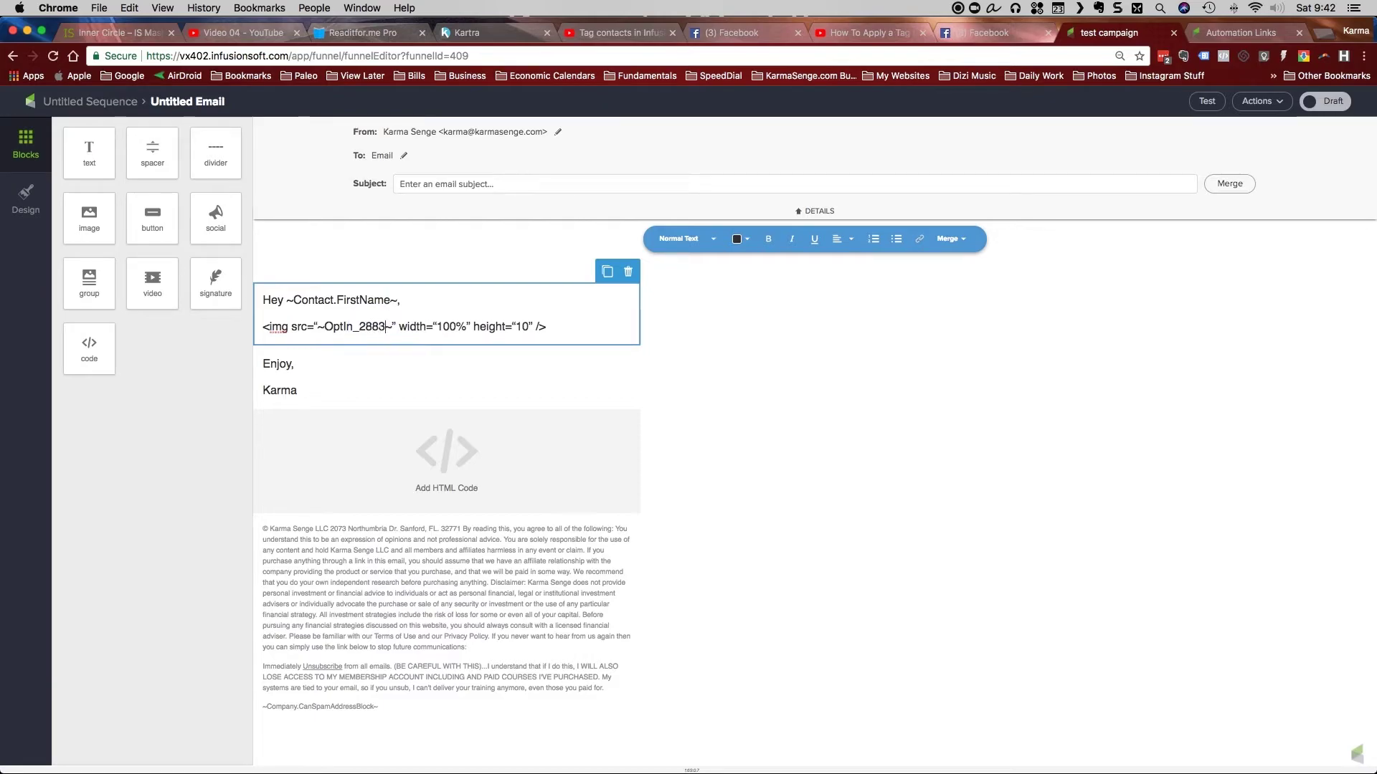
{"action": "left_click_drag", "start_coordinate": [575, 326], "coordinate": [263, 322]}
{"action": "key", "text": "ctrl+c"}
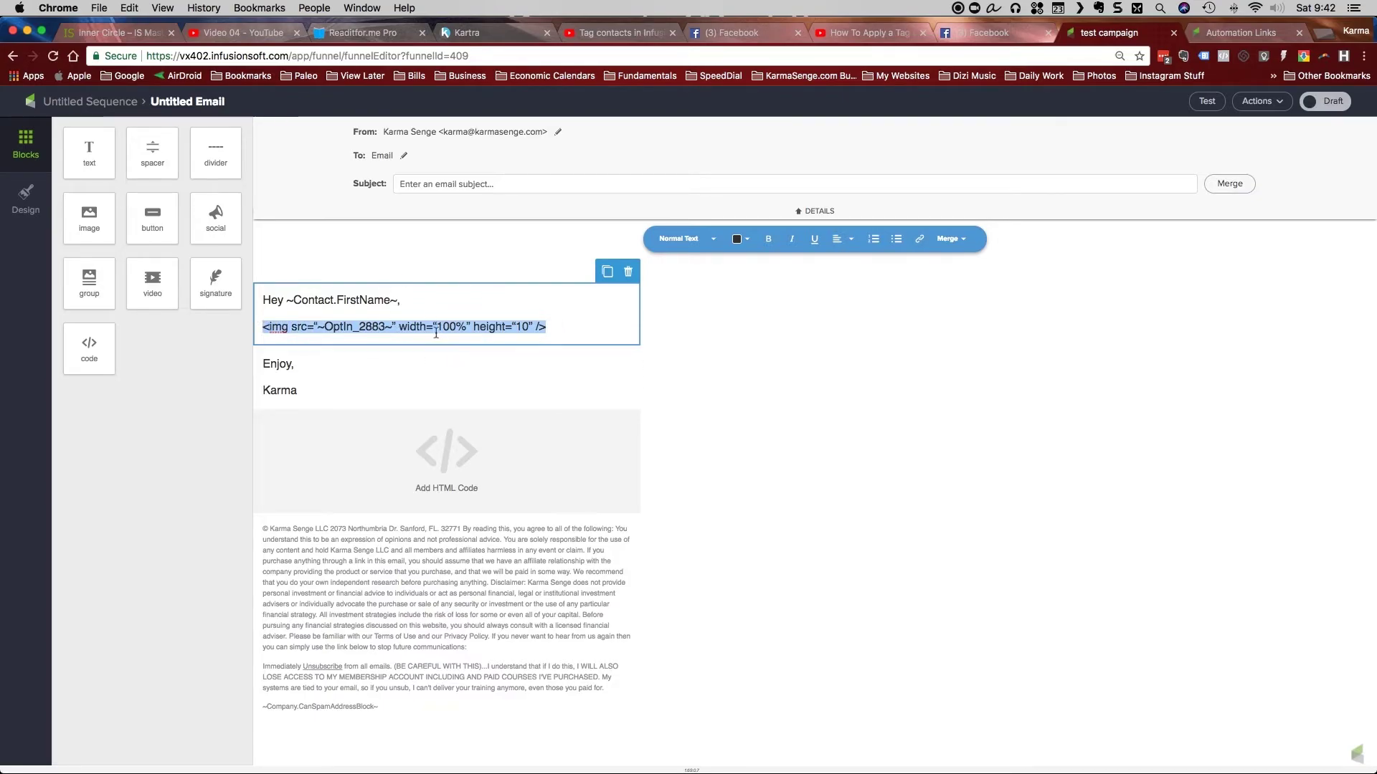
{"action": "left_click", "coordinate": [450, 429]}
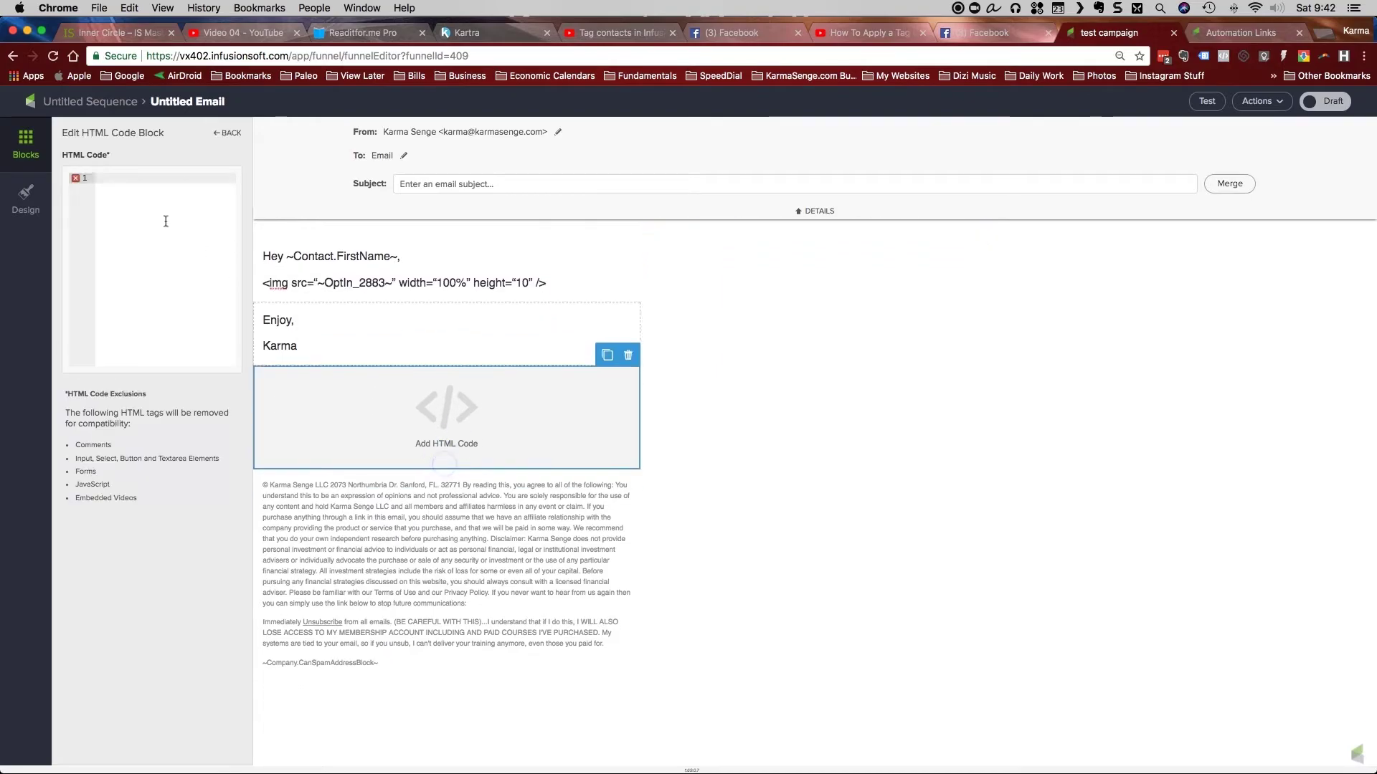
Paste the ~OptIn_2883~ img tag into the HTML code block, overwrite the text-block copy, and try marking it Ready
{"action": "key", "text": "ctrl+v"}
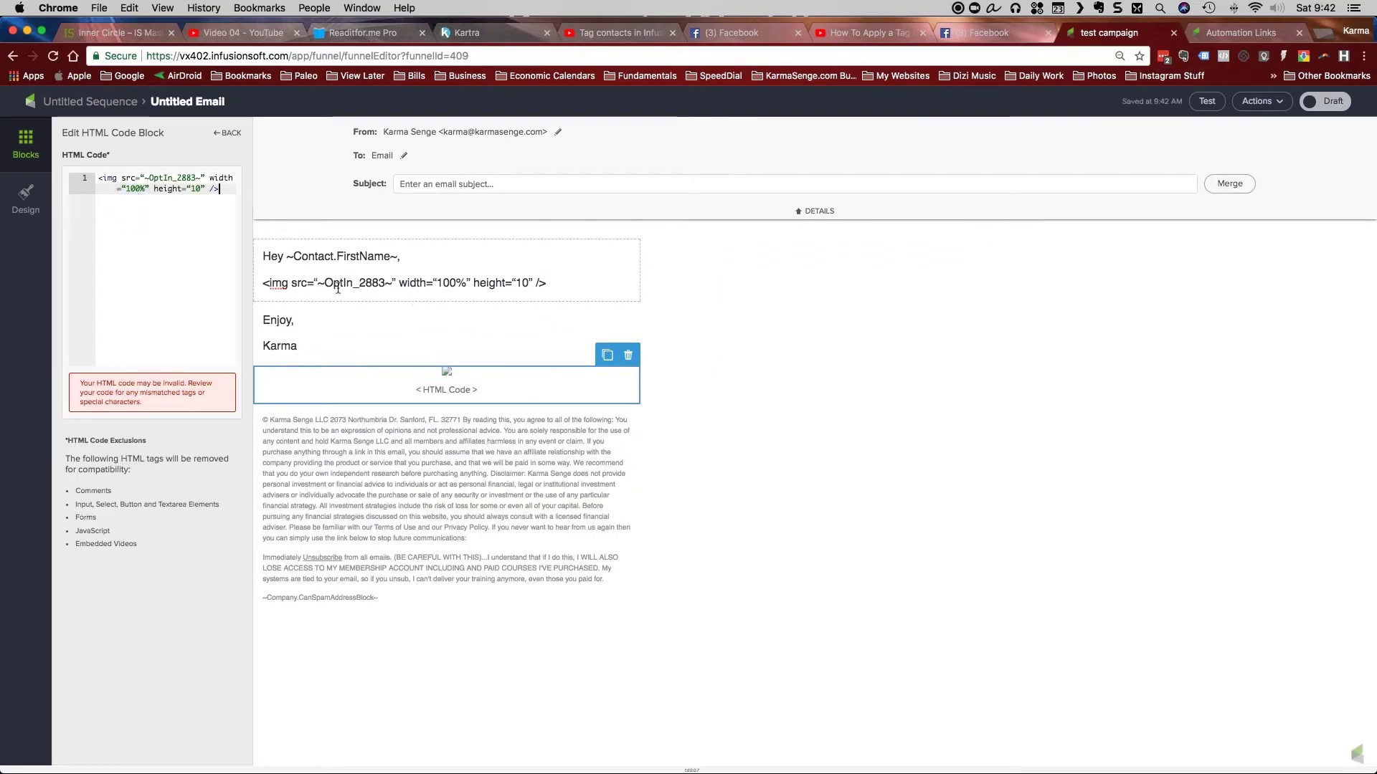
{"action": "left_click", "coordinate": [554, 282]}
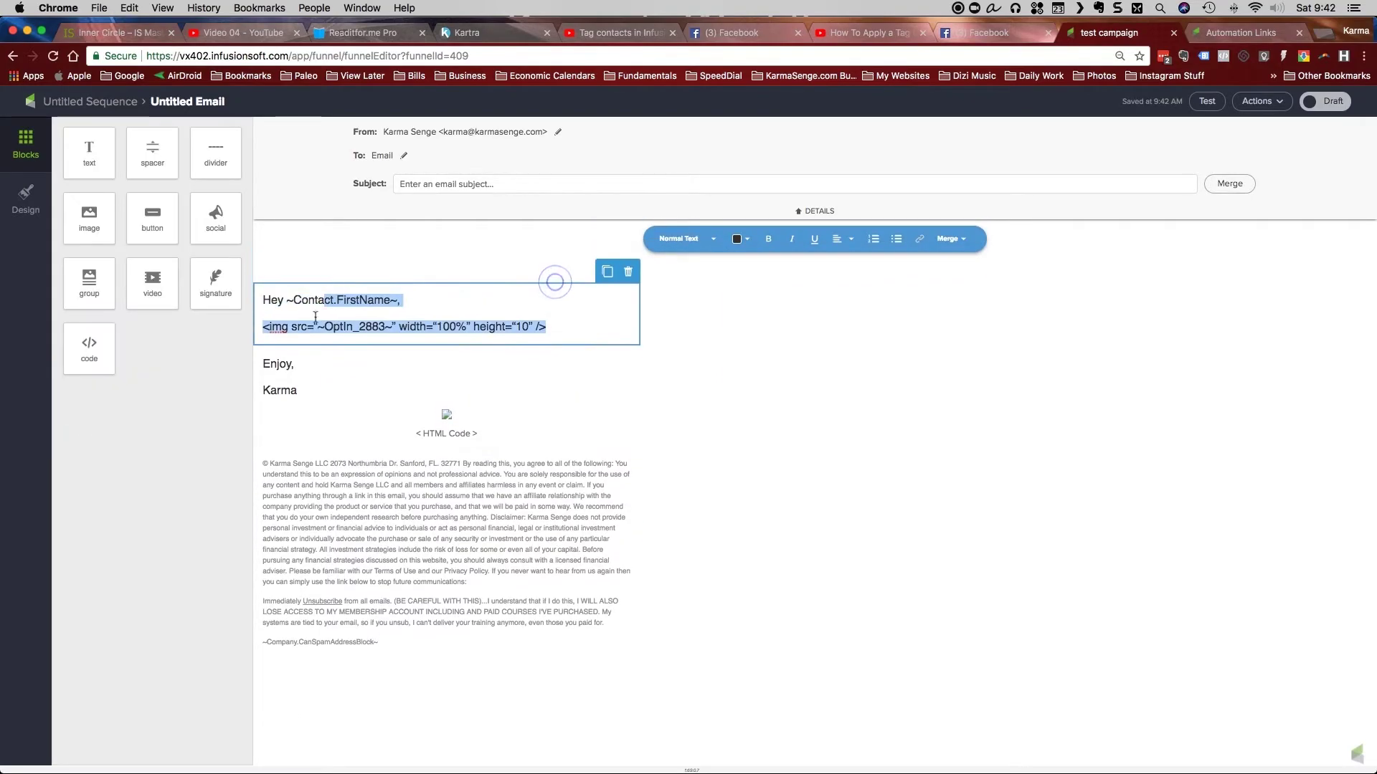
{"action": "type", "text": "kdjbfiusefuiwehf"}
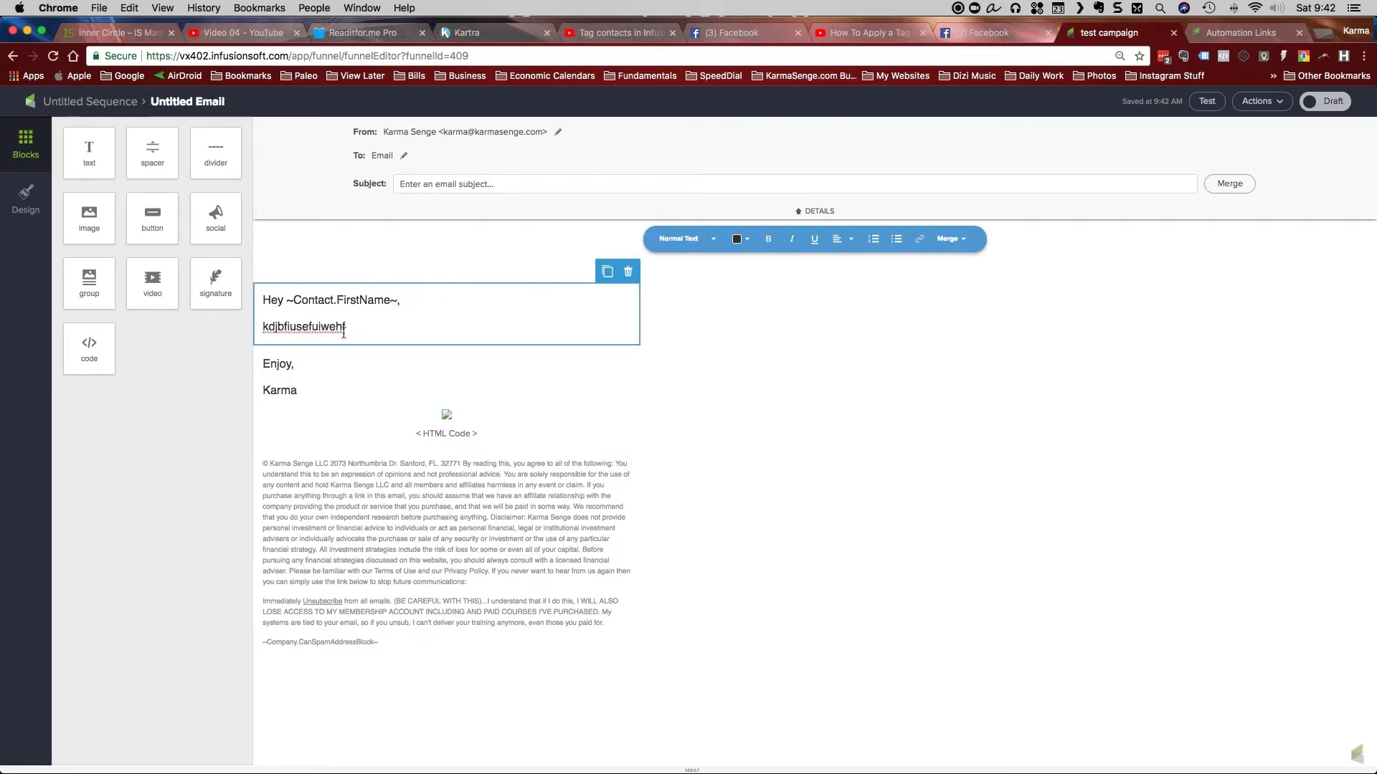
{"action": "left_click", "coordinate": [1321, 102]}
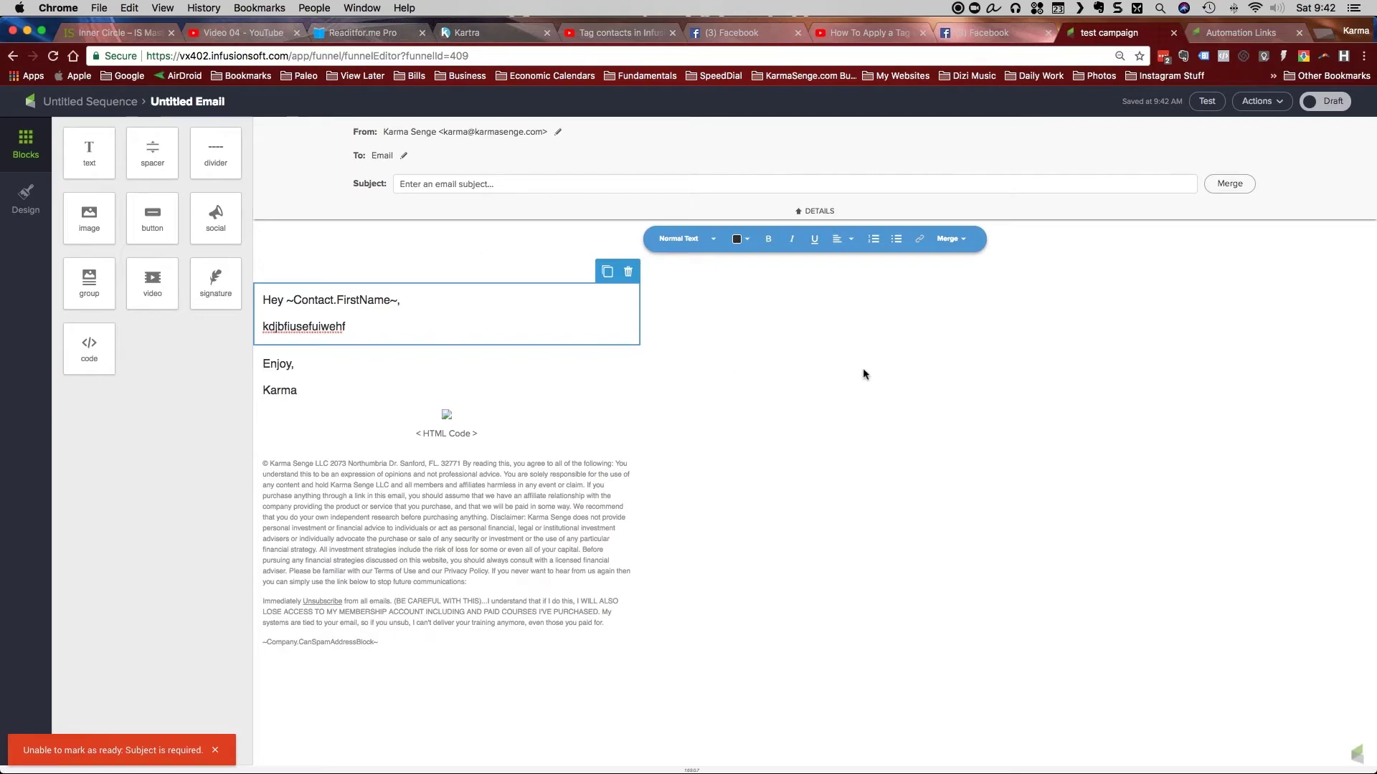
Back on the campaign canvas, set the OPENED goal's tag to 'TEST Opened Email' and save
{"action": "left_click", "coordinate": [96, 103]}
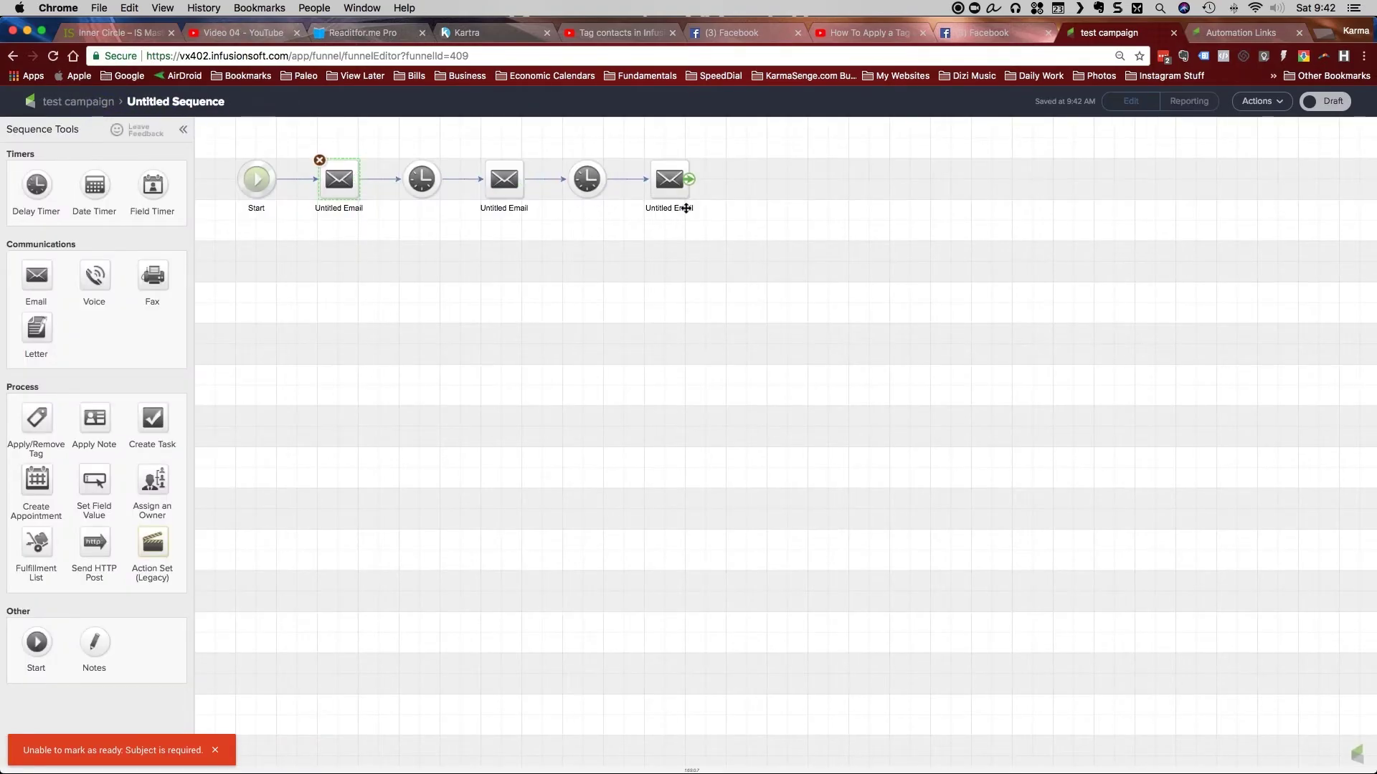
{"action": "left_click", "coordinate": [80, 102]}
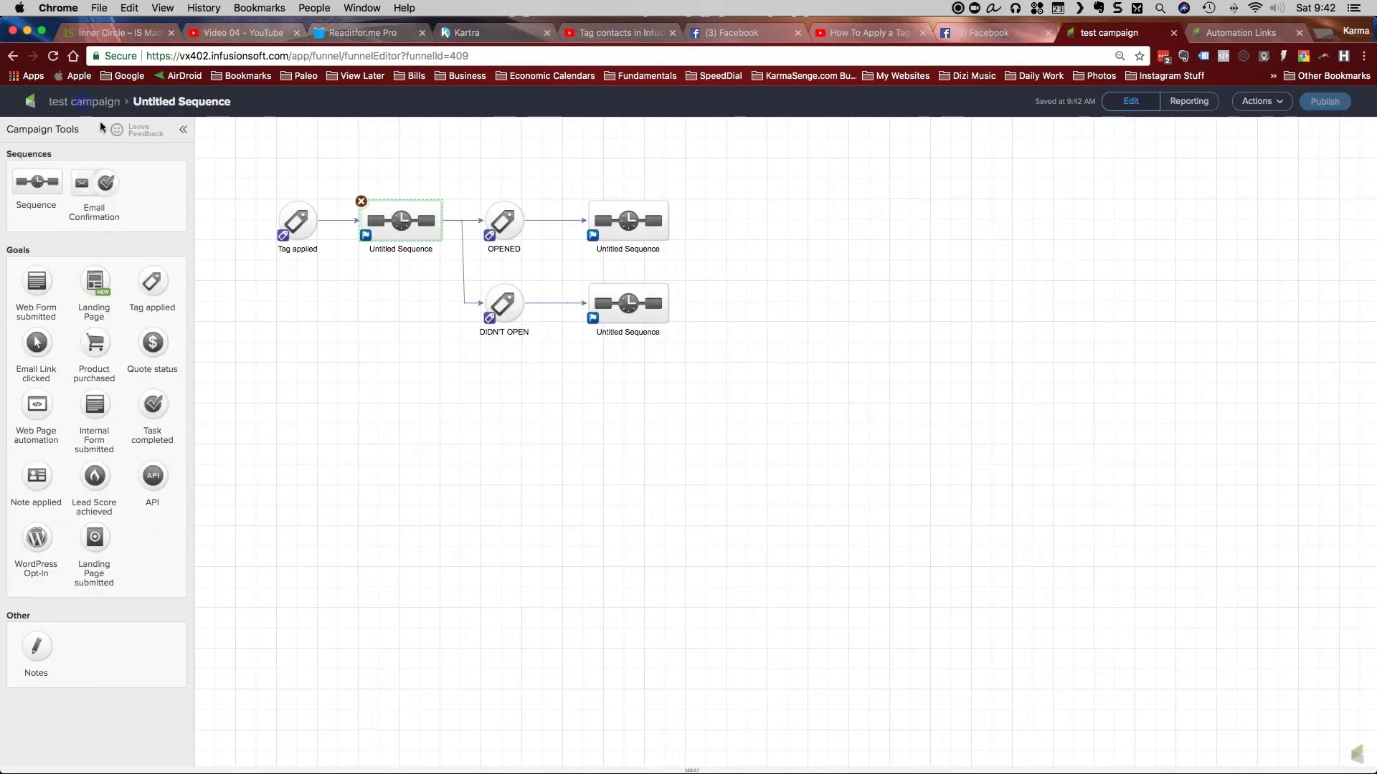
{"action": "left_click", "coordinate": [378, 300]}
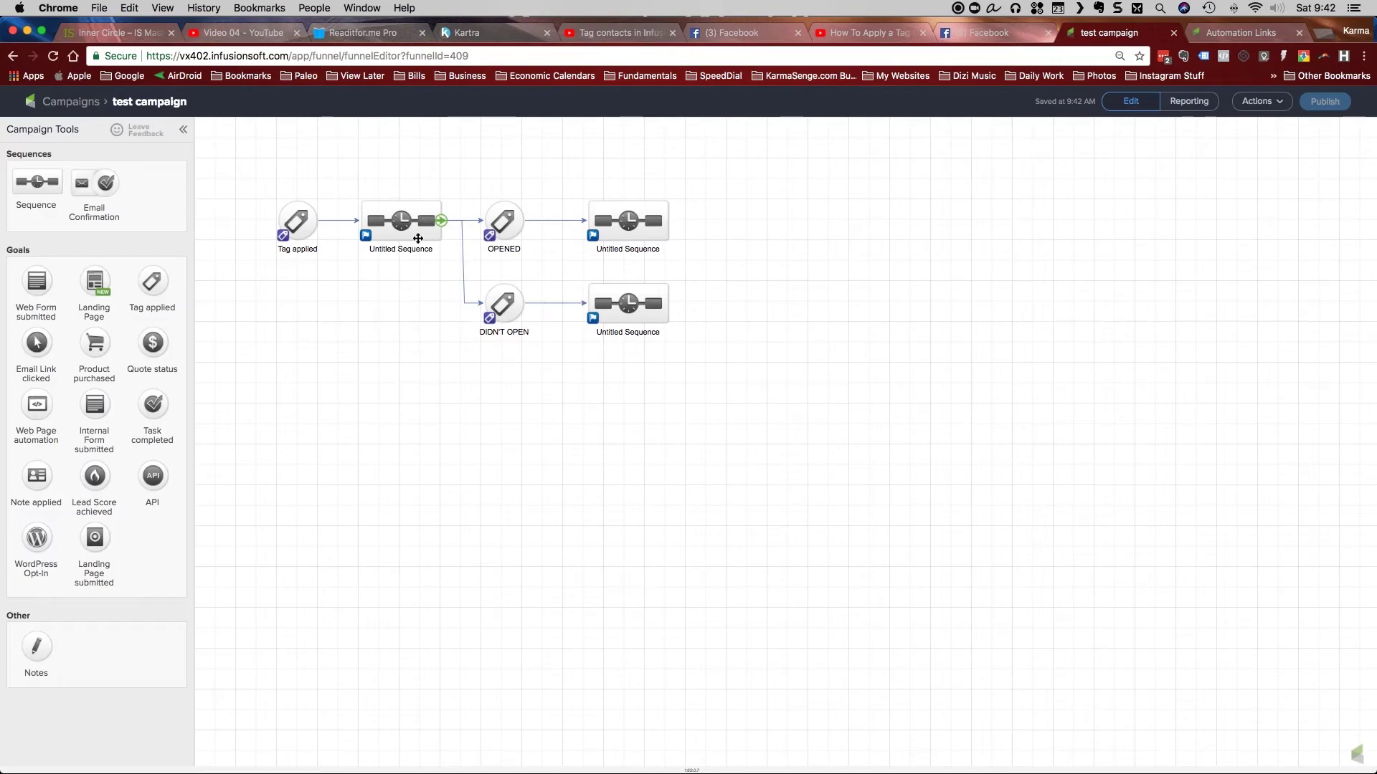
{"action": "double_click", "coordinate": [503, 220]}
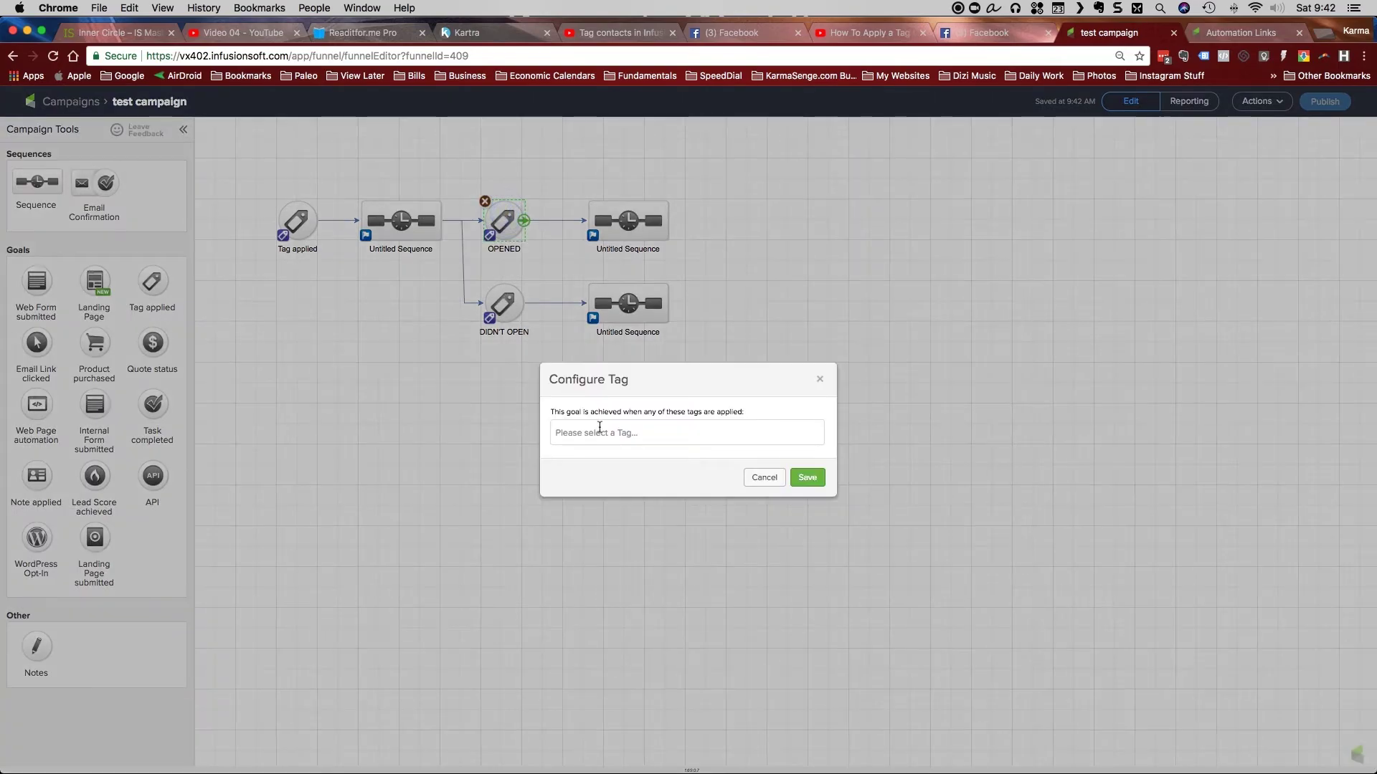
{"action": "left_click", "coordinate": [599, 433]}
{"action": "left_click", "coordinate": [592, 465]}
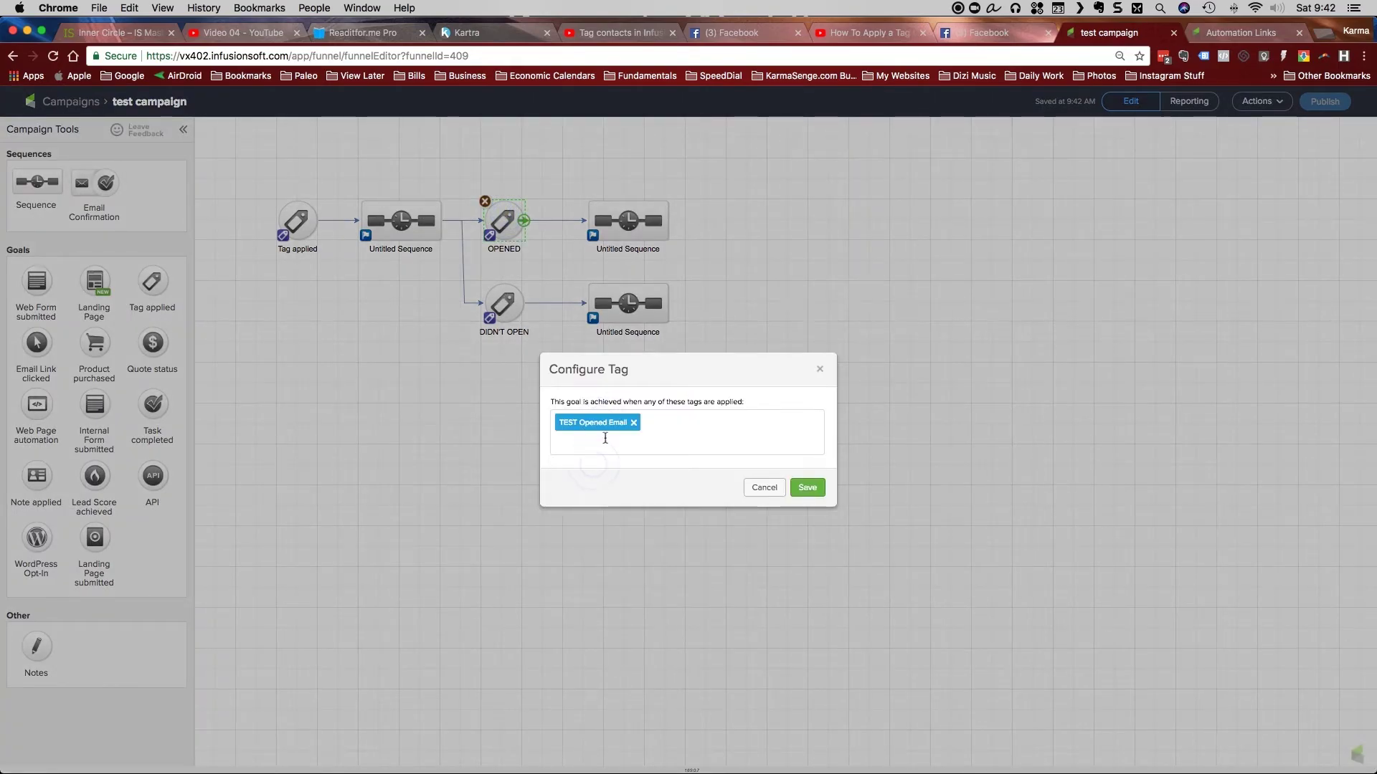
{"action": "left_click", "coordinate": [807, 487]}
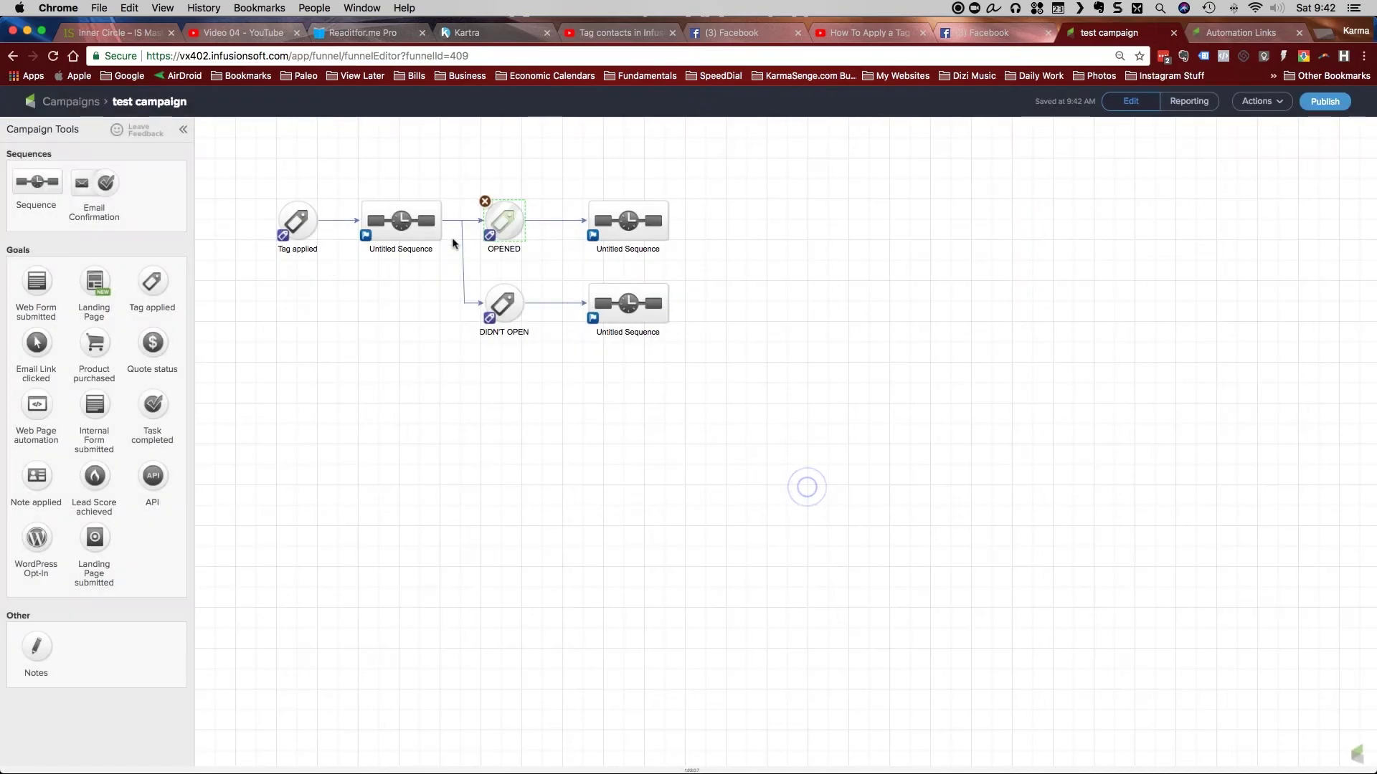
{"action": "left_click", "coordinate": [409, 148]}
{"action": "mouse_move", "coordinate": [510, 229]}
{"action": "mouse_move", "coordinate": [425, 203]}
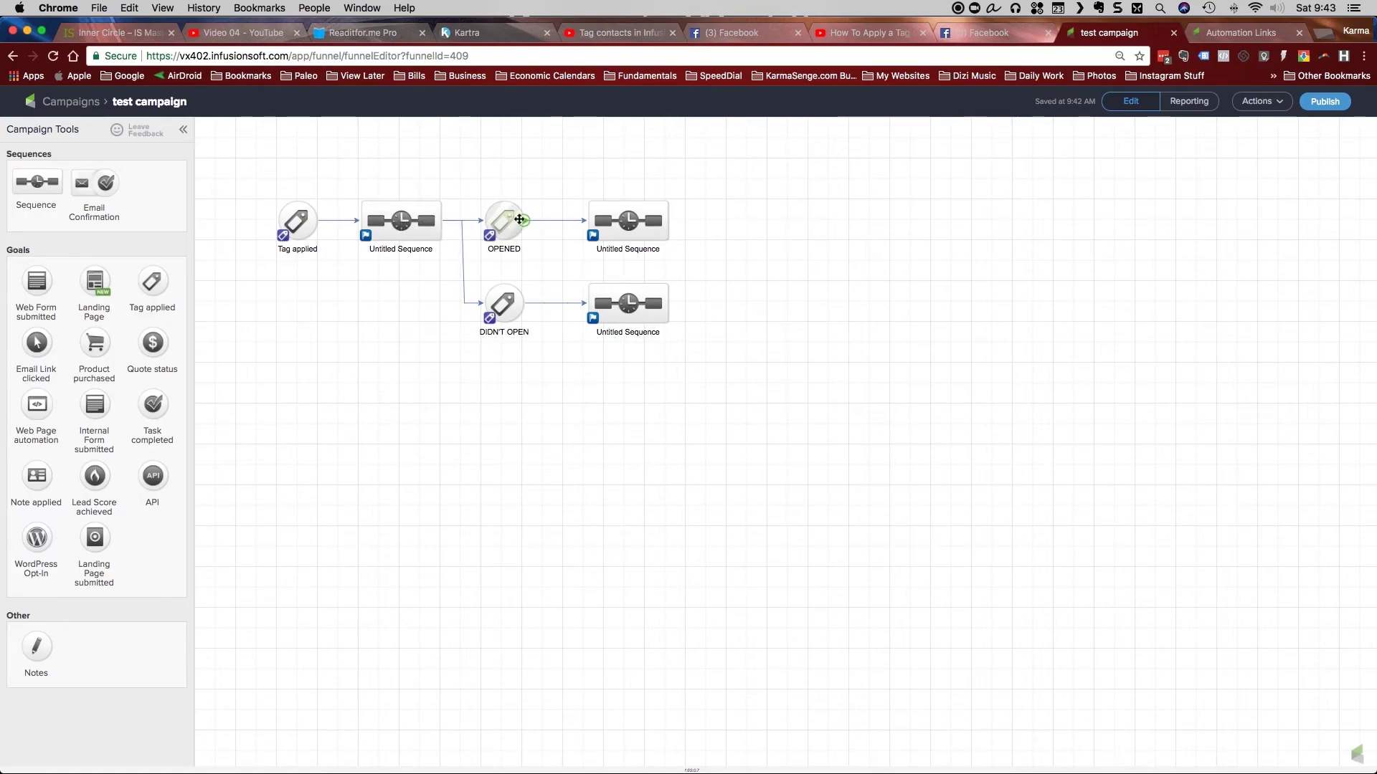
{"action": "mouse_move", "coordinate": [649, 222]}
Add a Delay Timer and then an Apply/Remove Tag step after the sequence's last email
{"action": "double_click", "coordinate": [398, 223]}
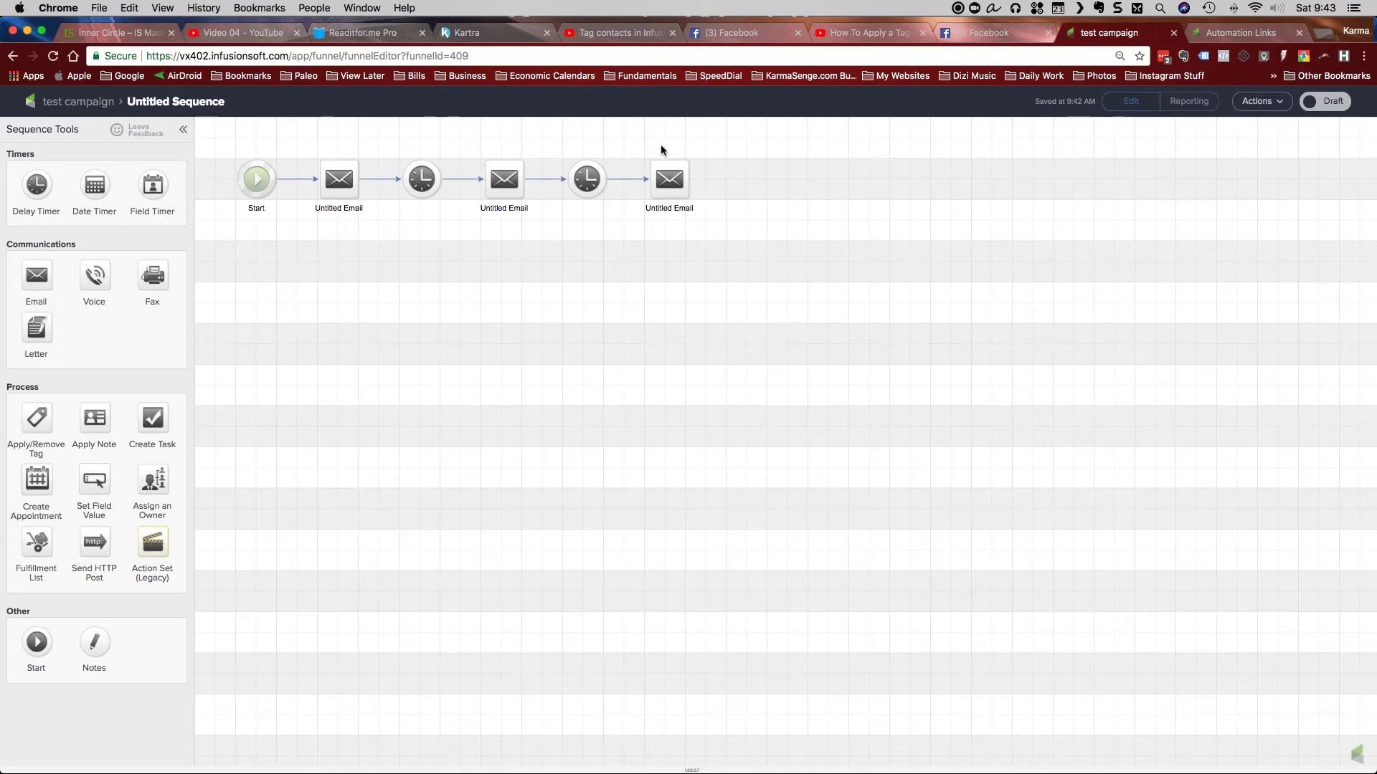
{"action": "left_click_drag", "start_coordinate": [37, 184], "coordinate": [738, 179]}
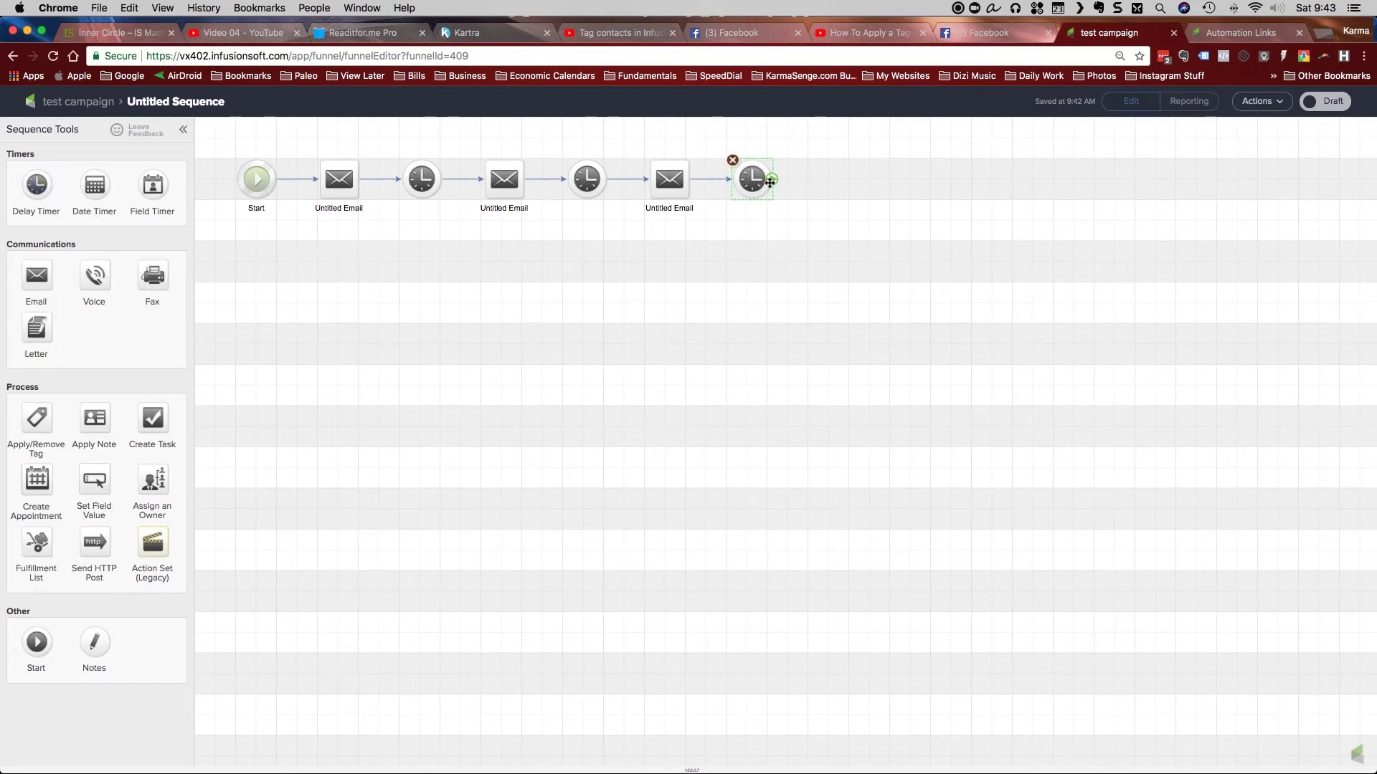
{"action": "left_click_drag", "start_coordinate": [36, 419], "coordinate": [824, 171]}
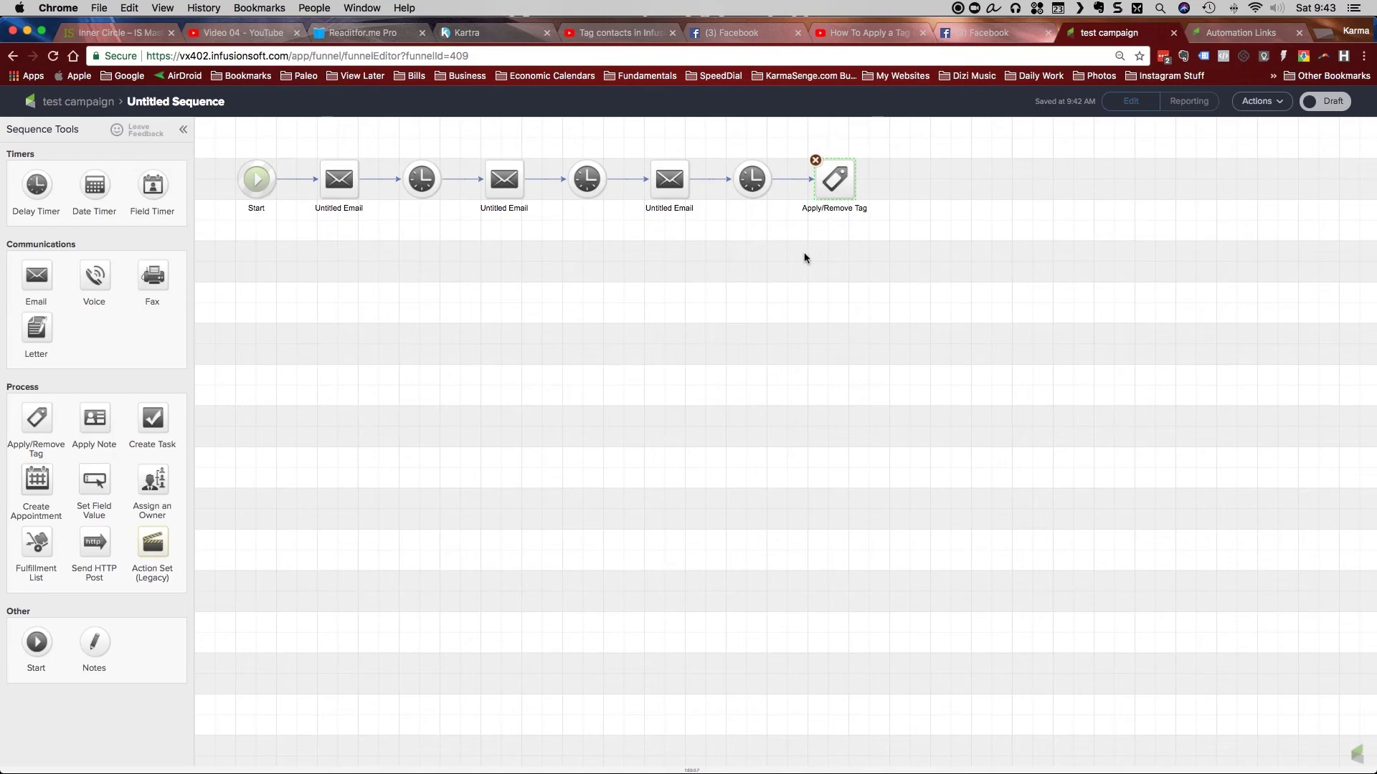
Recheck the sequence from the campaign canvas, then switch to the Automation Links settings page
{"action": "left_click", "coordinate": [79, 102]}
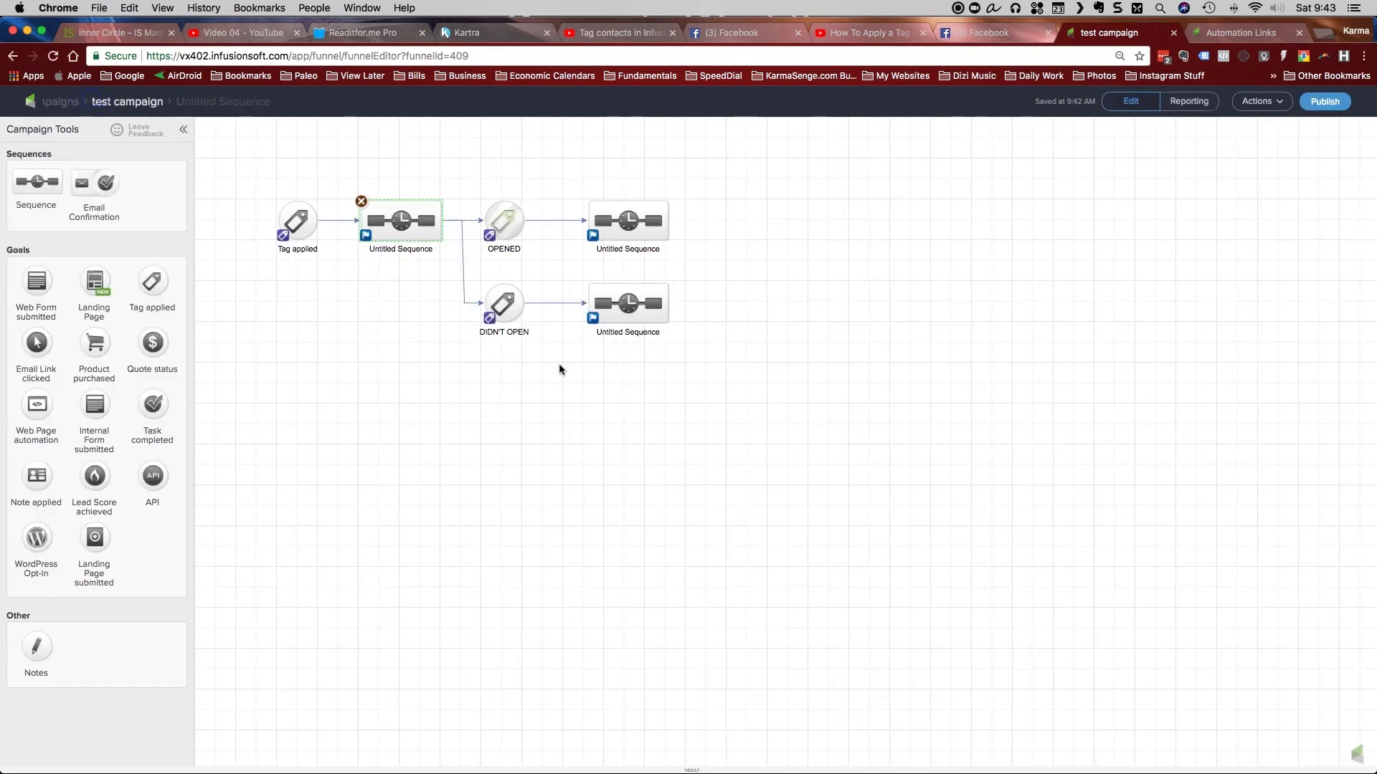
{"action": "double_click", "coordinate": [400, 223]}
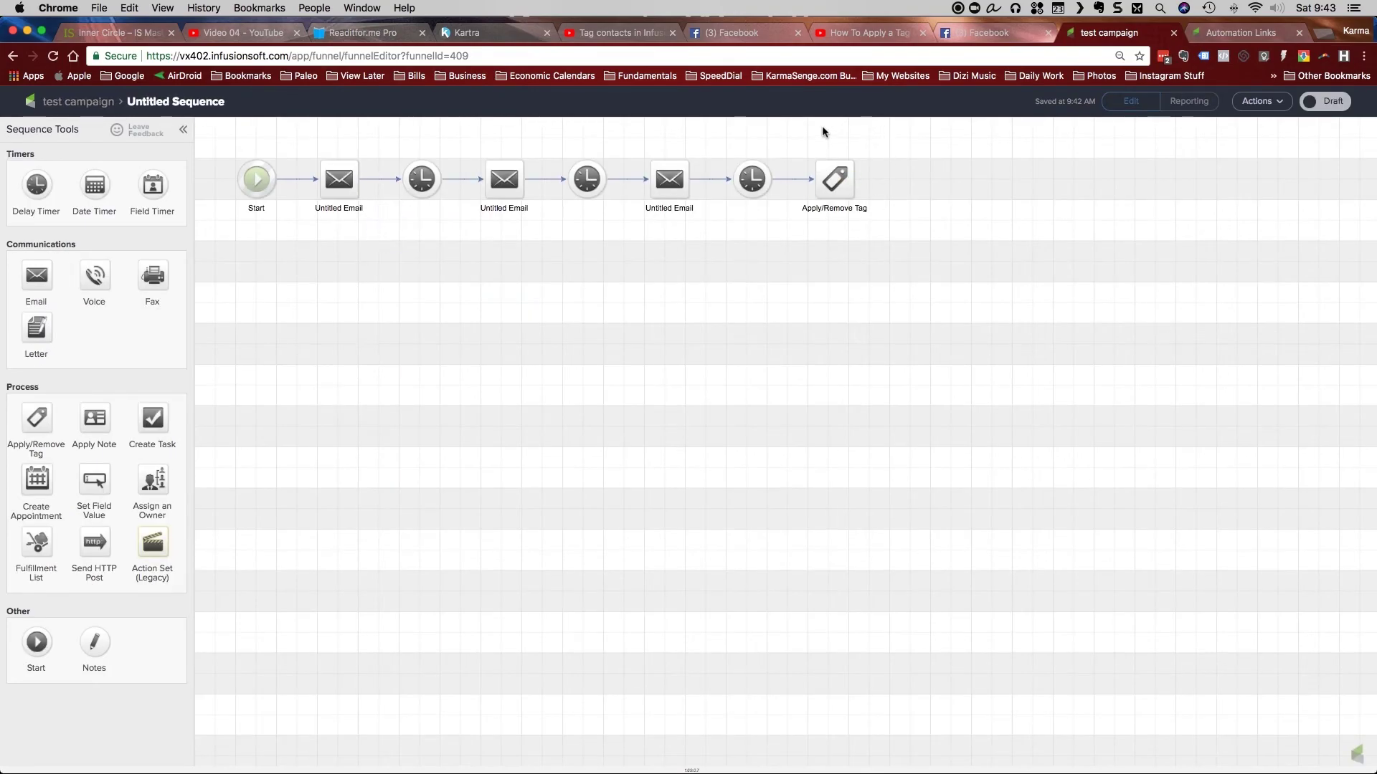
{"action": "left_click", "coordinate": [83, 104]}
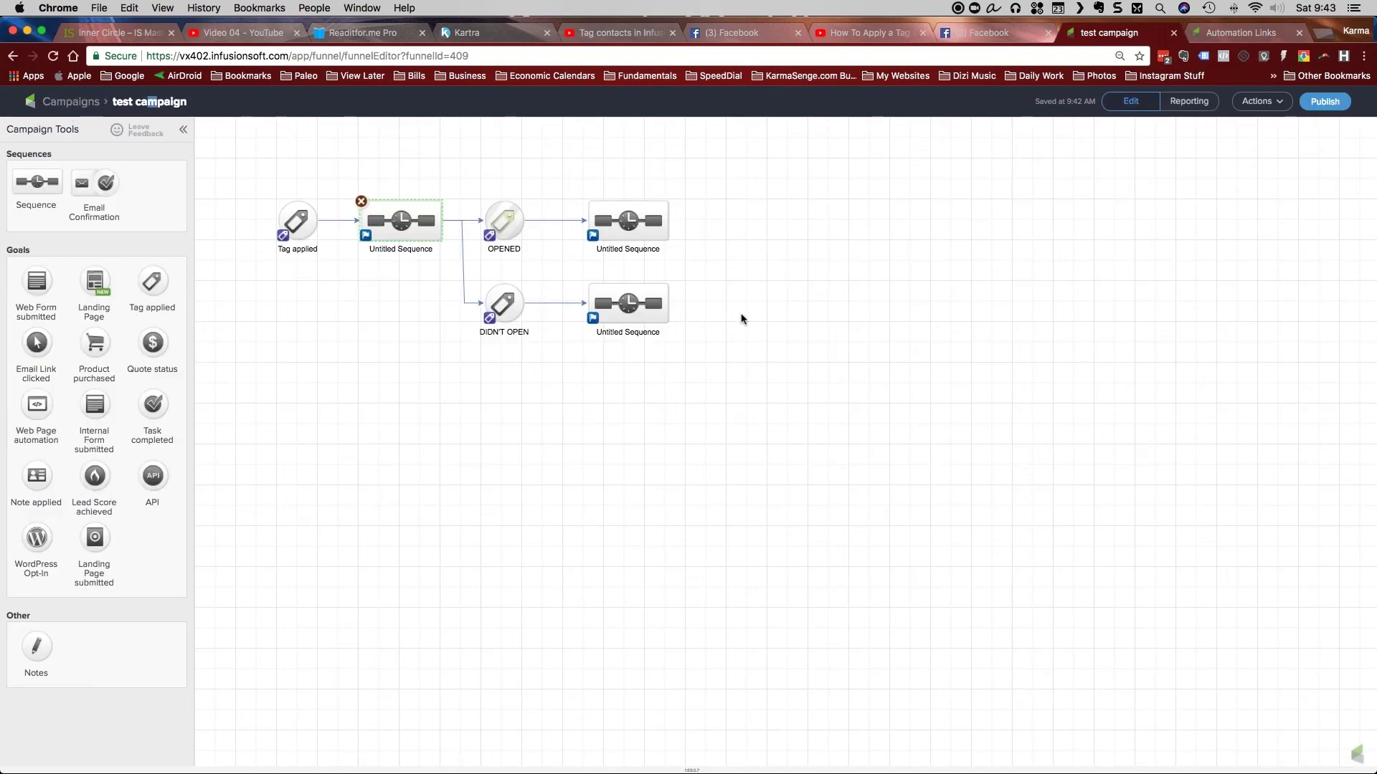
{"action": "left_click", "coordinate": [763, 279]}
{"action": "left_click", "coordinate": [763, 278]}
{"action": "left_click", "coordinate": [805, 227]}
{"action": "left_click", "coordinate": [1248, 33]}
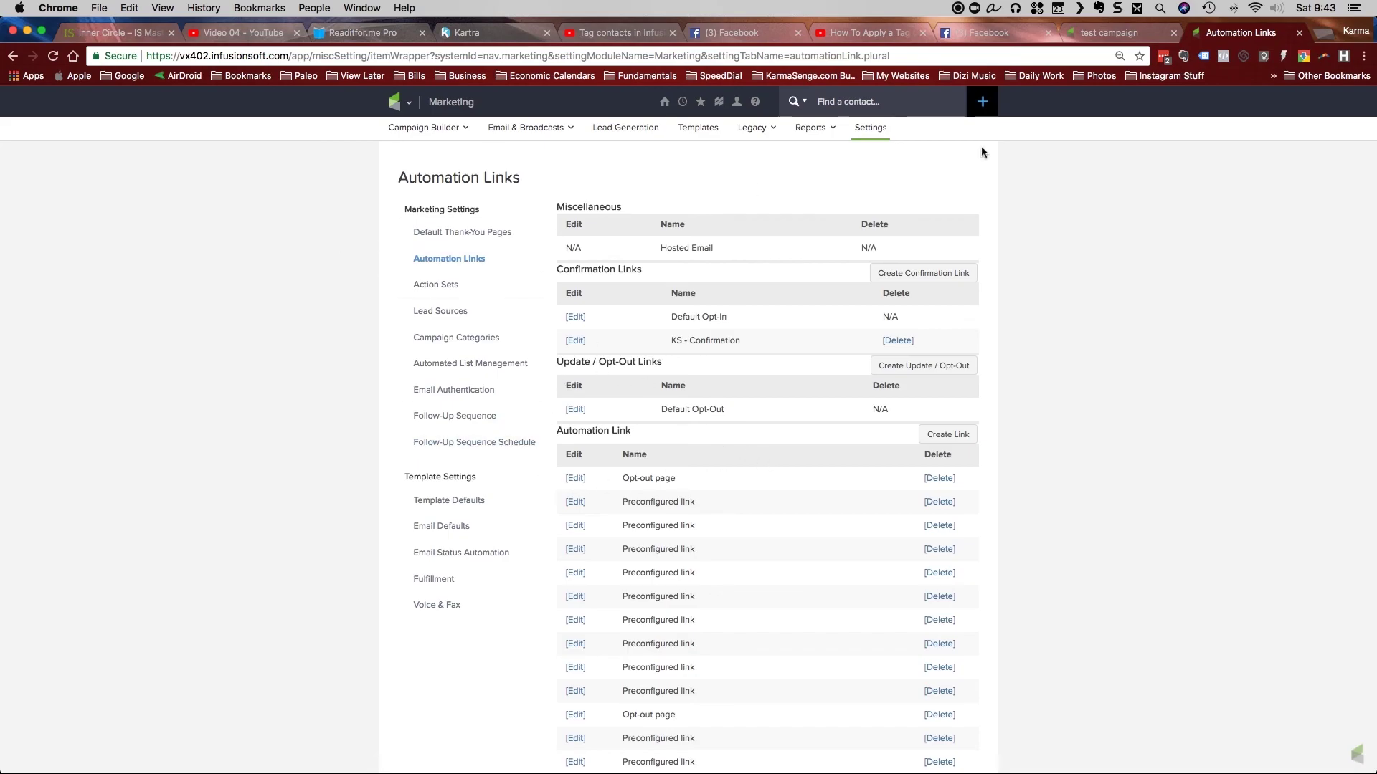
Switch back to the test campaign canvas showing the OPENED and DIDN'T OPEN branches
{"action": "left_click", "coordinate": [1128, 35]}
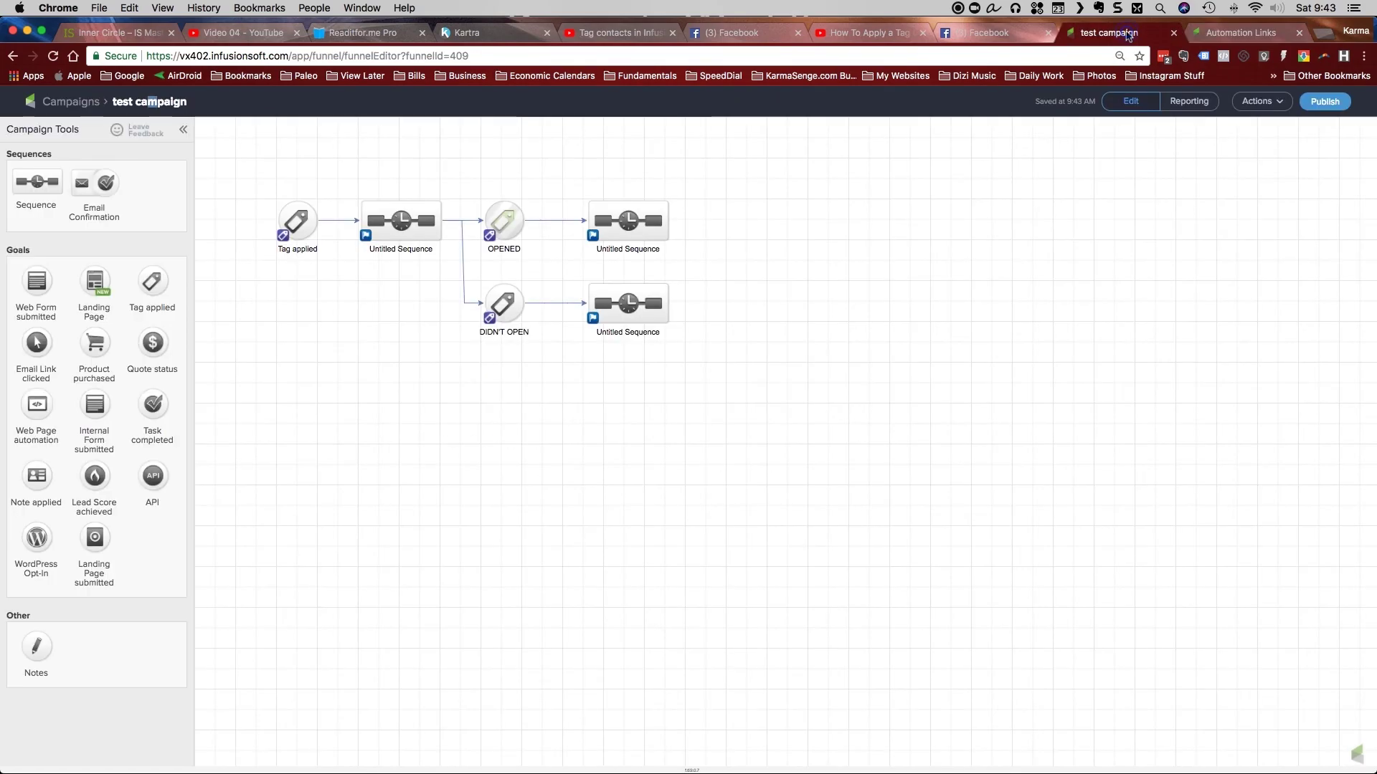